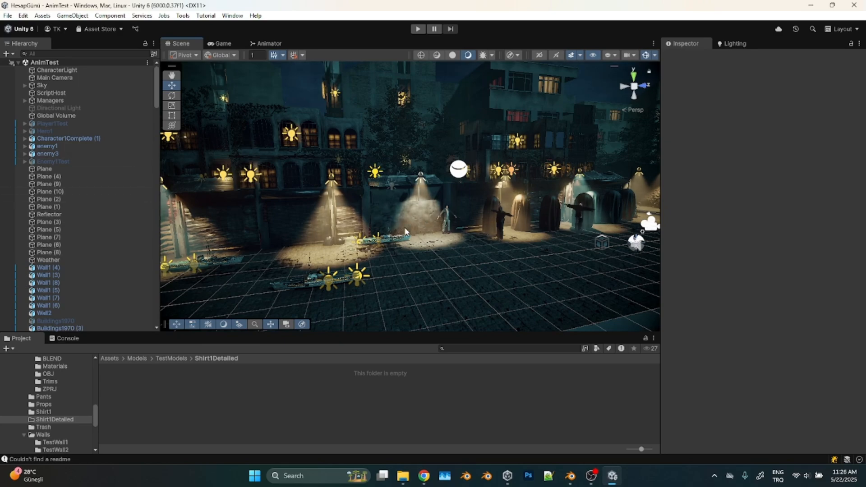
Frame the TestWall1 wall and examine its plaster and brick surface up close from several angles.
click(385, 210)
key(f)
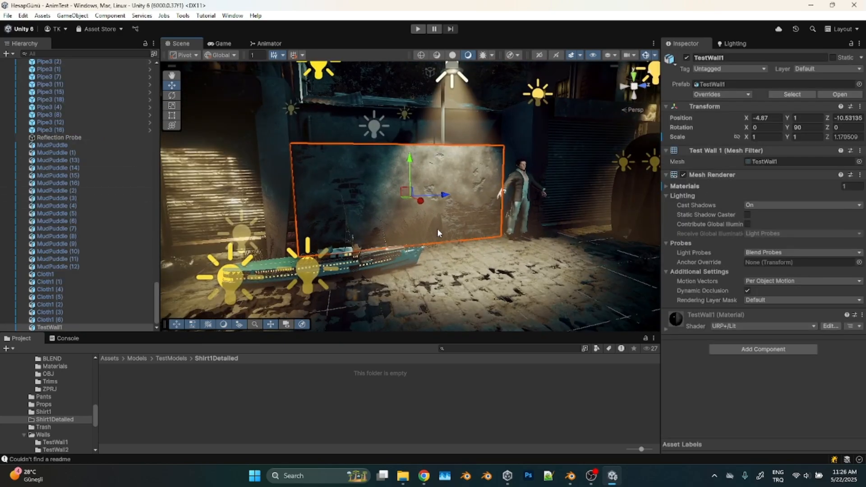
scroll(494, 212, up, 5)
alt+drag(496, 215, 456, 201)
middle_drag(456, 202, 425, 240)
mouse_move(425, 240)
alt+mouse_down()
mouse_move(403, 221)
mouse_move(428, 234)
alt+mouse_up()
middle_drag(427, 235, 416, 200)
alt+drag(416, 199, 402, 173)
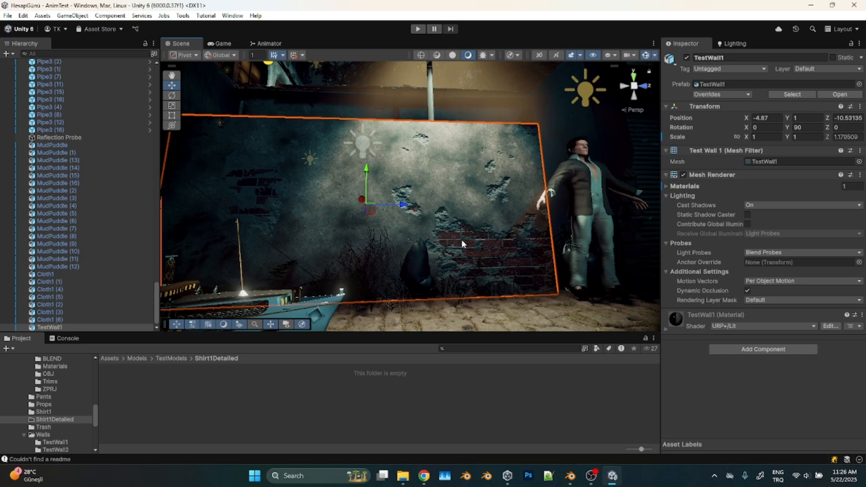
scroll(489, 258, up, 2)
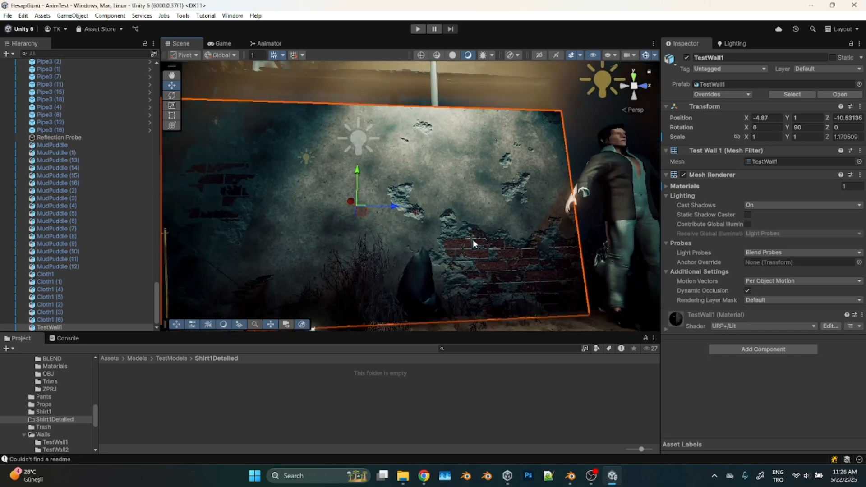
Pull the trash bag forward out of the wall it is embedded in, and frame TestWall1 again.
click(420, 277)
key(f)
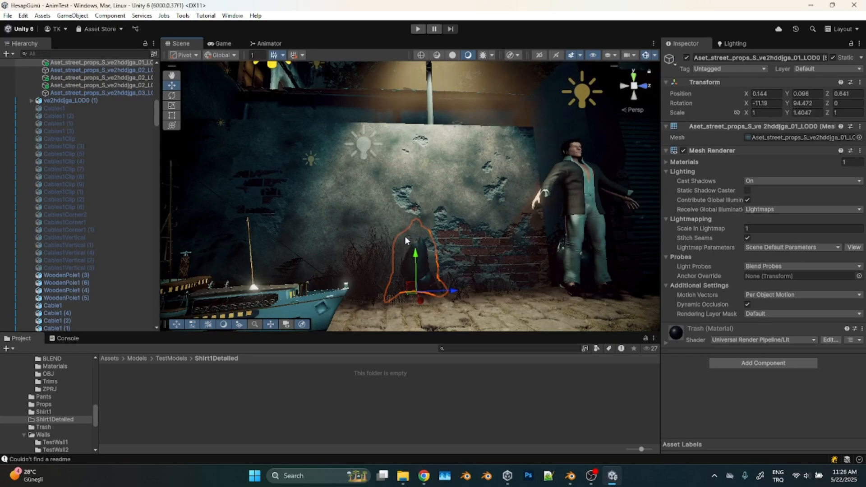
click(442, 259)
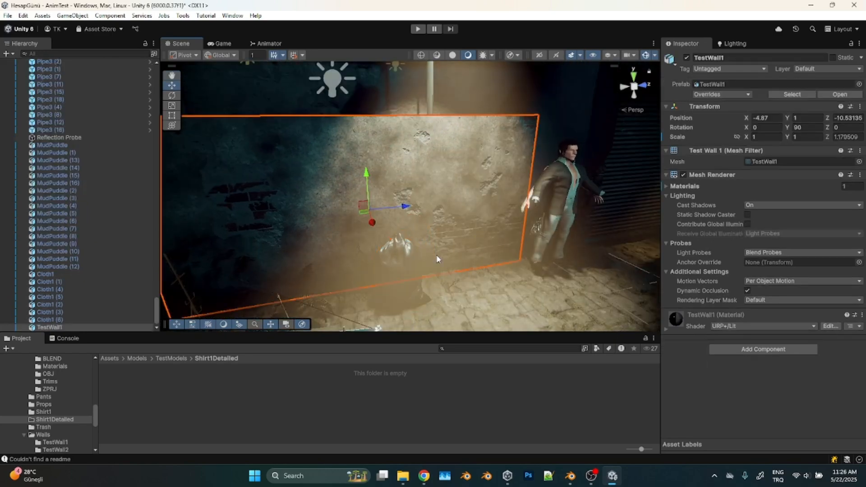
key(f)
alt+drag(472, 228, 451, 223)
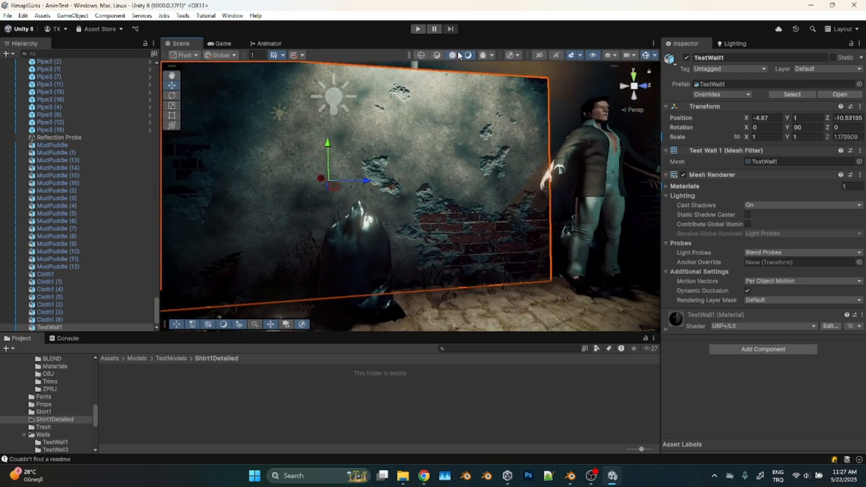
Show the scene unlit and examine the wall's flat base texture.
click(456, 52)
mouse_move(461, 278)
alt+mouse_down()
mouse_move(398, 199)
mouse_move(444, 206)
alt+mouse_up()
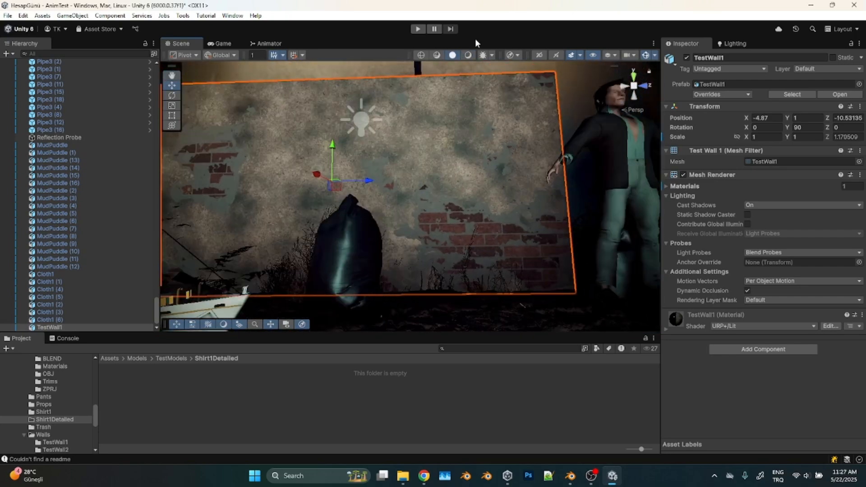
alt+drag(469, 254, 498, 212)
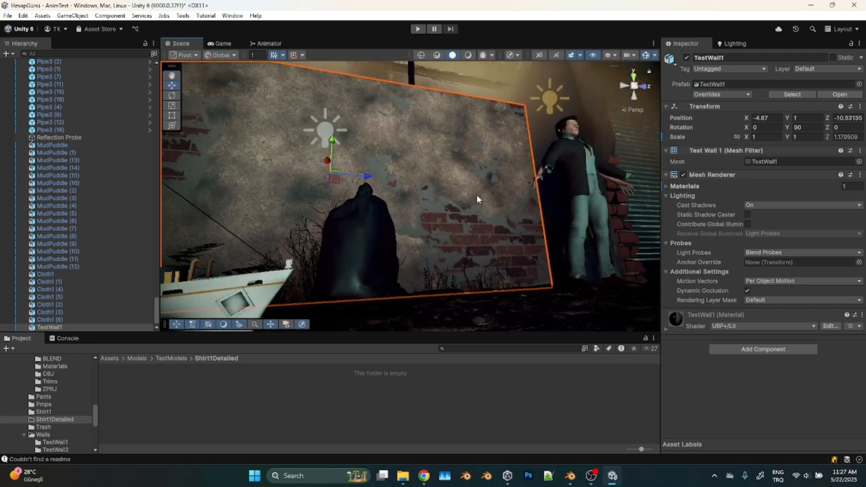
View the wall's mesh in shaded wireframe mode, and return the scene to normal lit shading.
click(438, 54)
scroll(429, 160, down, 4)
middle_drag(432, 166, 471, 177)
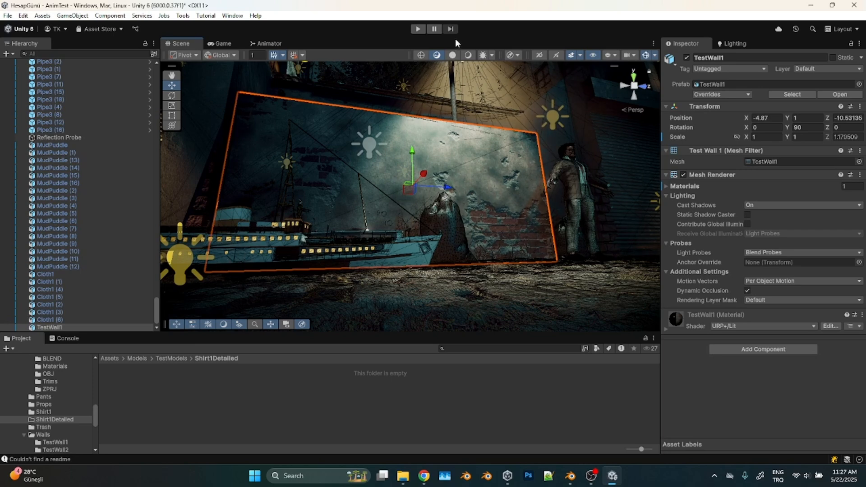
click(452, 54)
click(470, 56)
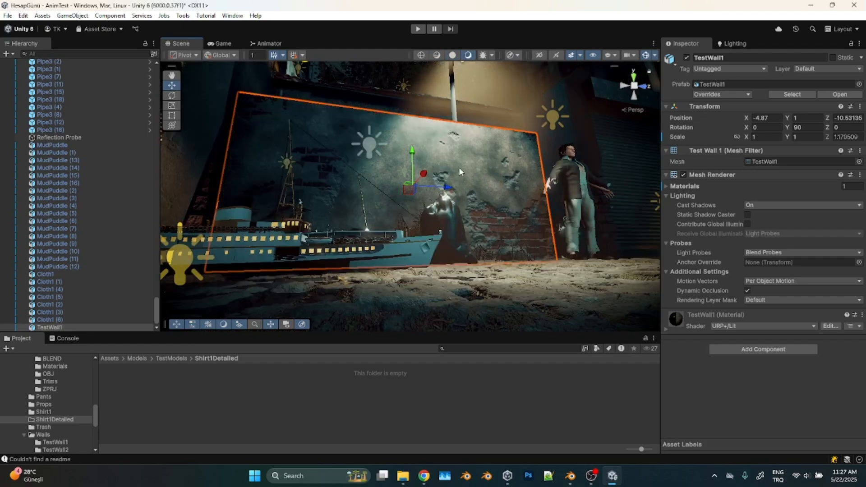
Select the ground plane and view the wall and street from farther away.
alt+drag(393, 181, 383, 203)
mouse_move(507, 218)
alt+mouse_down()
mouse_move(493, 221)
mouse_move(489, 262)
mouse_move(514, 221)
alt+mouse_up()
click(325, 263)
alt+drag(325, 264, 462, 216)
click(564, 197)
scroll(537, 218, down, 6)
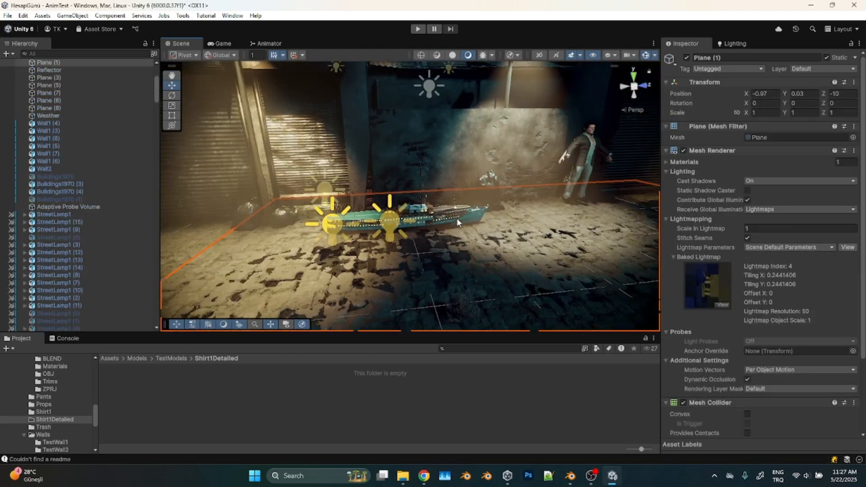
Frame TestWall1 again and examine how its surface relief reacts to light from different angles.
click(484, 176)
key(f)
alt+drag(485, 177, 471, 235)
scroll(434, 226, up, 4)
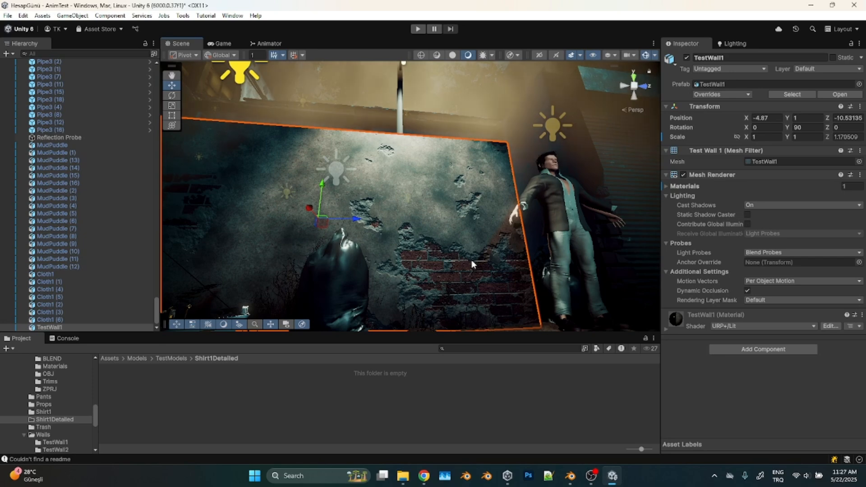
alt+drag(431, 243, 475, 200)
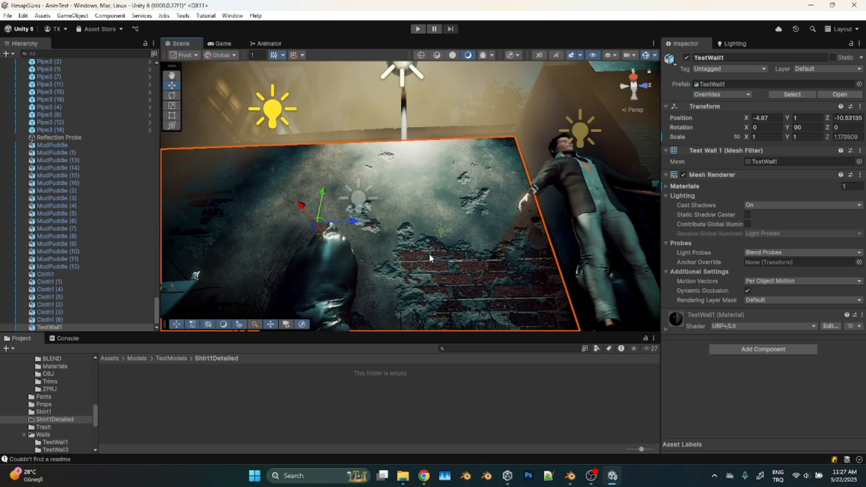
alt+drag(281, 197, 500, 242)
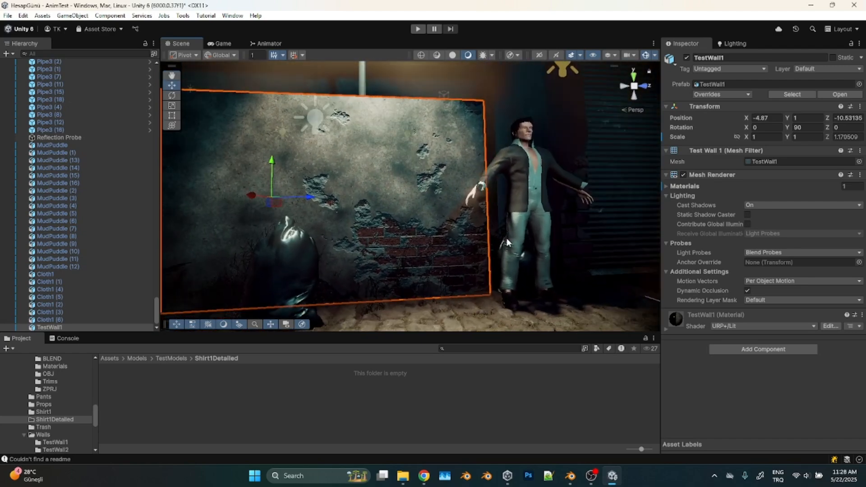
Move the character's Jean1 trousers out beside the character, to about X -3.602, Z -20.206.
click(522, 236)
click(549, 281)
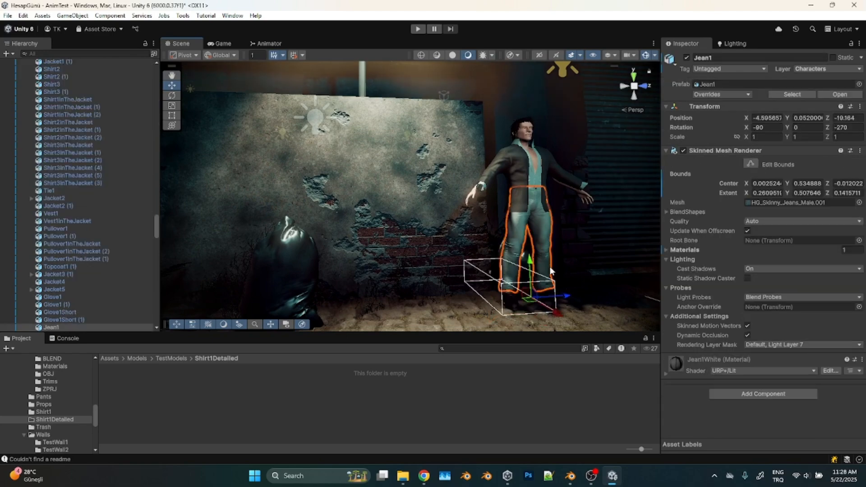
drag(518, 307, 419, 299)
scroll(406, 248, up, 3)
alt+drag(406, 248, 467, 182)
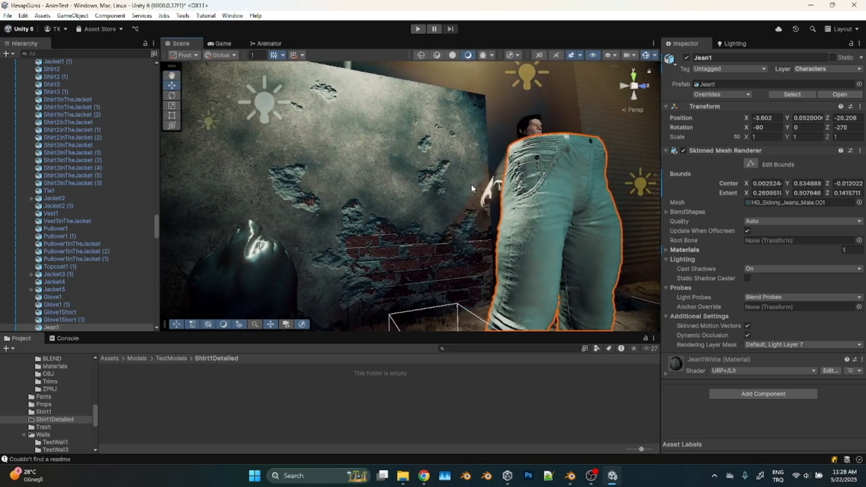
Rotate Jean1 to about -240.6 on Z and examine its fabric detail up close.
scroll(473, 200, down, 5)
key(e)
drag(519, 325, 514, 340)
scroll(473, 190, up, 6)
alt+drag(489, 198, 547, 148)
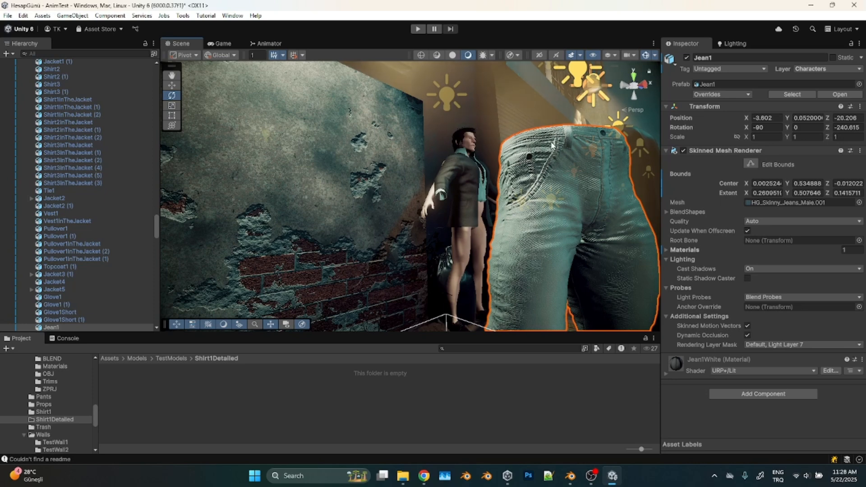
alt+drag(535, 197, 577, 194)
alt+drag(556, 168, 496, 156)
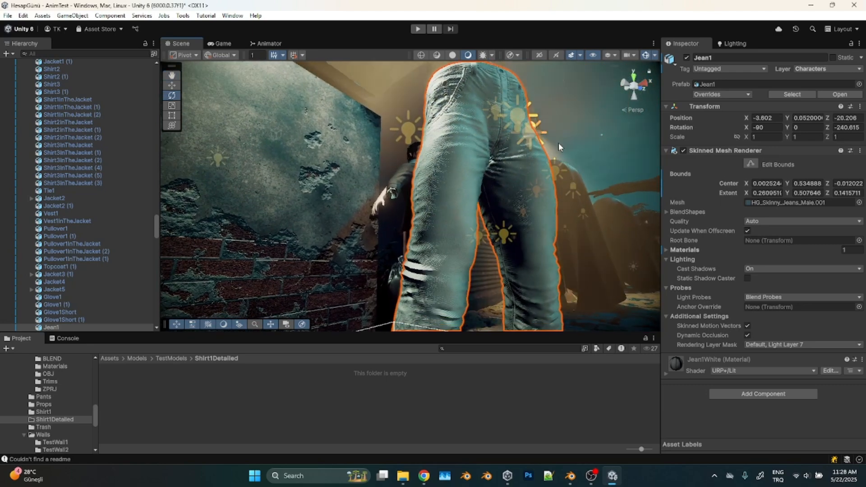
alt+drag(499, 172, 479, 206)
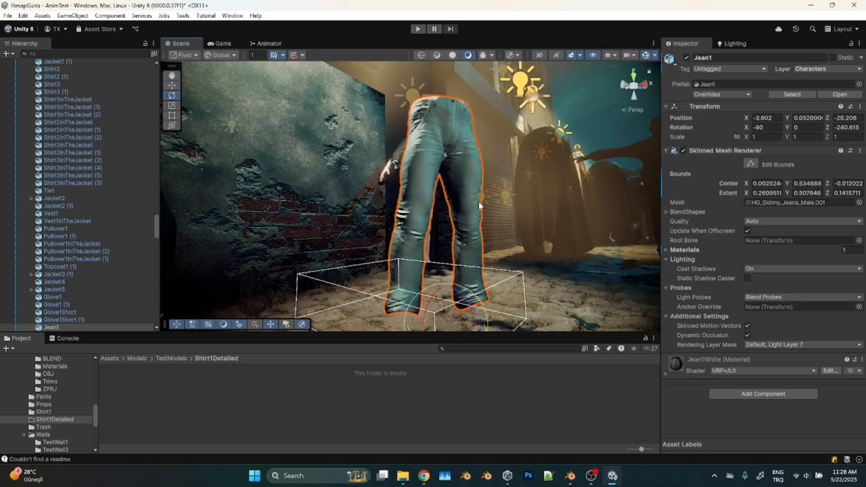
Locate Jean1's mesh in the project's Pants folder and preview the untextured Jean1 model.
click(777, 205)
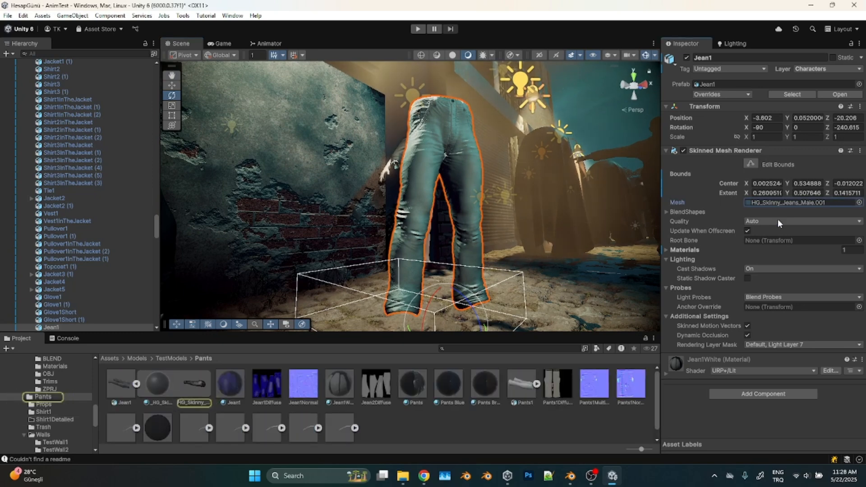
click(118, 387)
drag(775, 322, 689, 195)
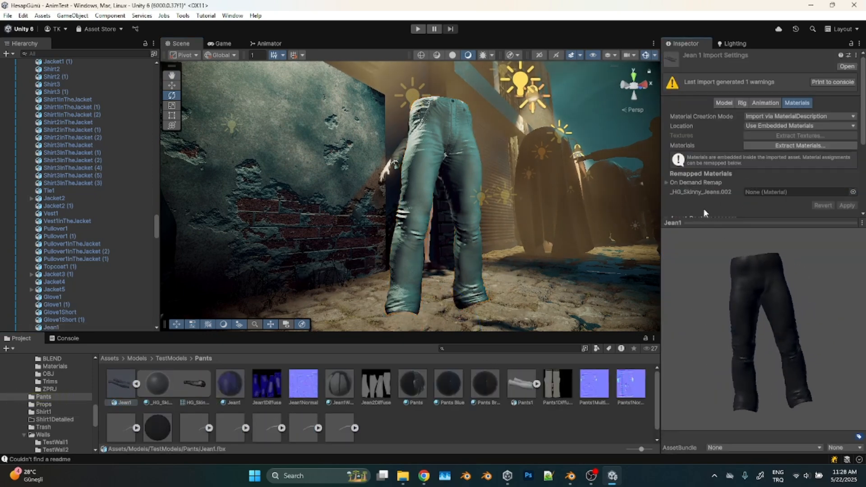
drag(777, 295, 750, 261)
scroll(466, 109, up, 6)
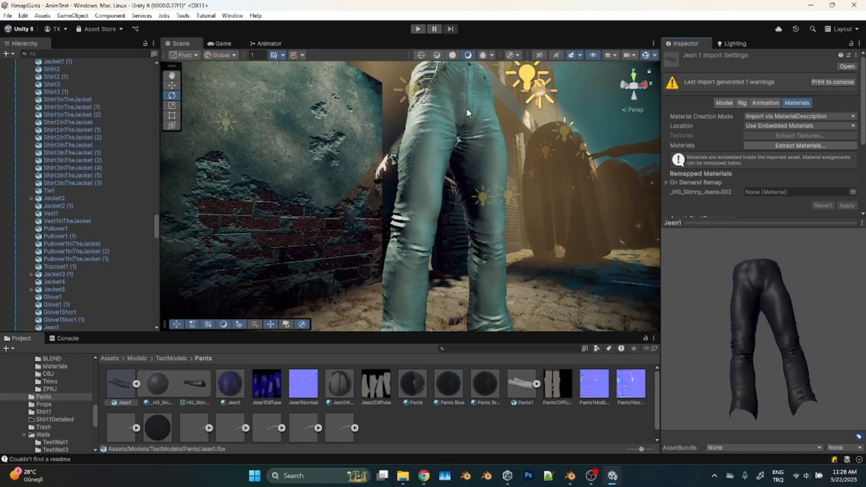
Compare the jeans in the scene with the plain Jean1 model preview from several angles.
scroll(485, 113, down, 5)
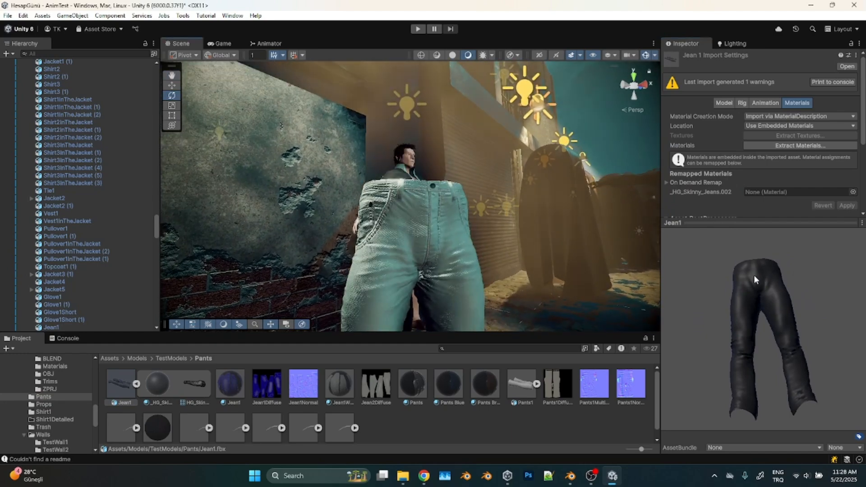
drag(753, 275, 780, 306)
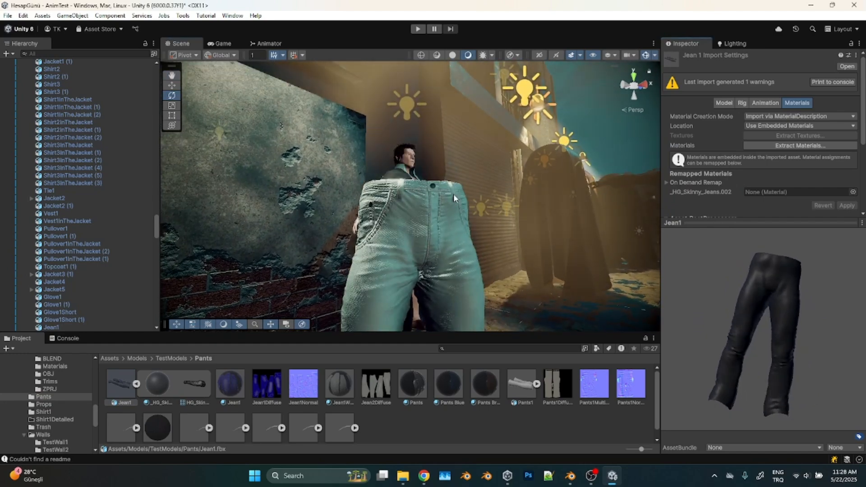
drag(783, 250, 821, 412)
right_drag(428, 217, 538, 212)
scroll(465, 183, up, 2)
scroll(466, 179, down, 2)
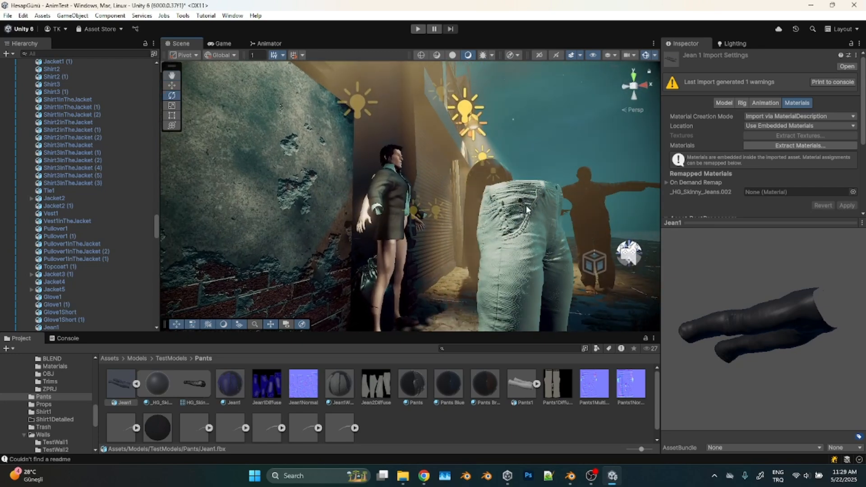
drag(701, 303, 801, 321)
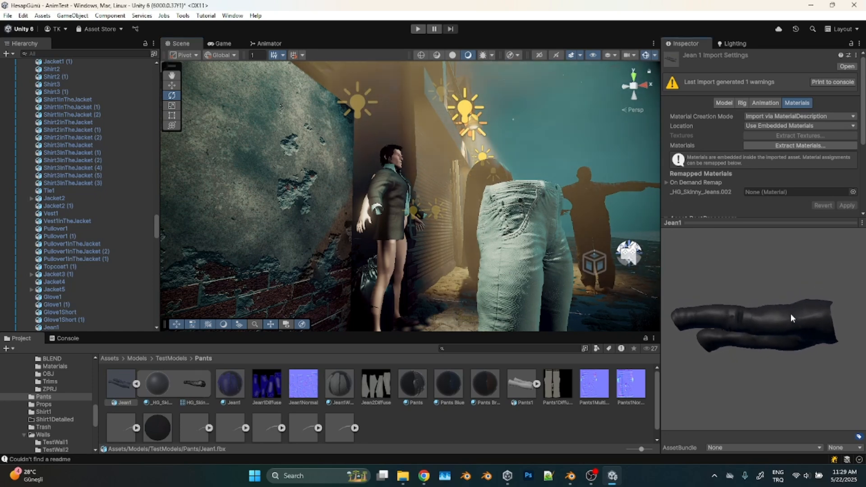
drag(701, 325, 731, 321)
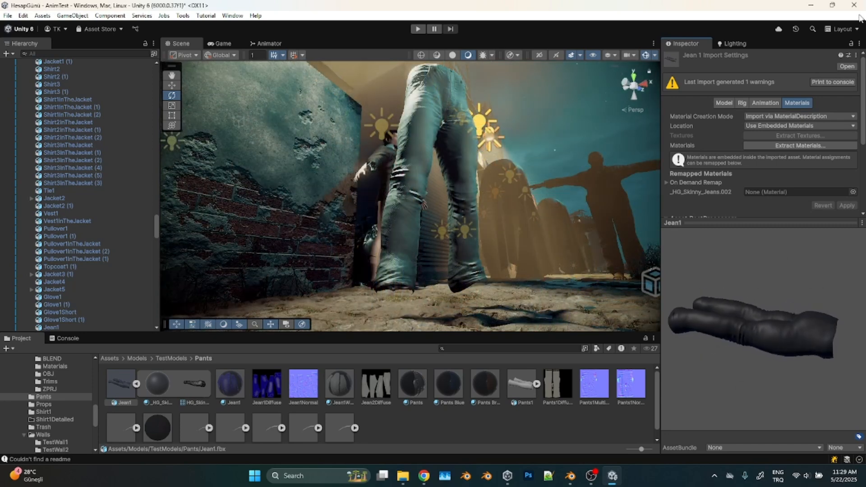
drag(780, 370, 745, 294)
Preview the HG_Skinny_Jeans_Male mesh asset of the Jean1 model.
click(195, 383)
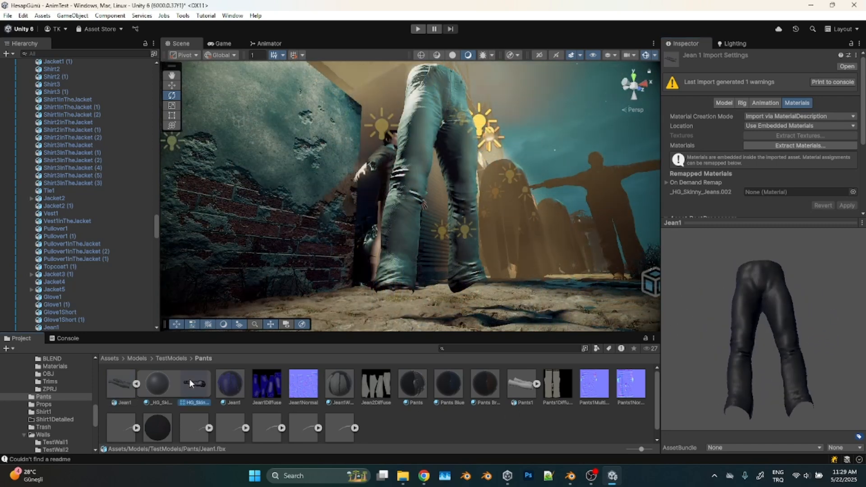
drag(764, 349, 18, 114)
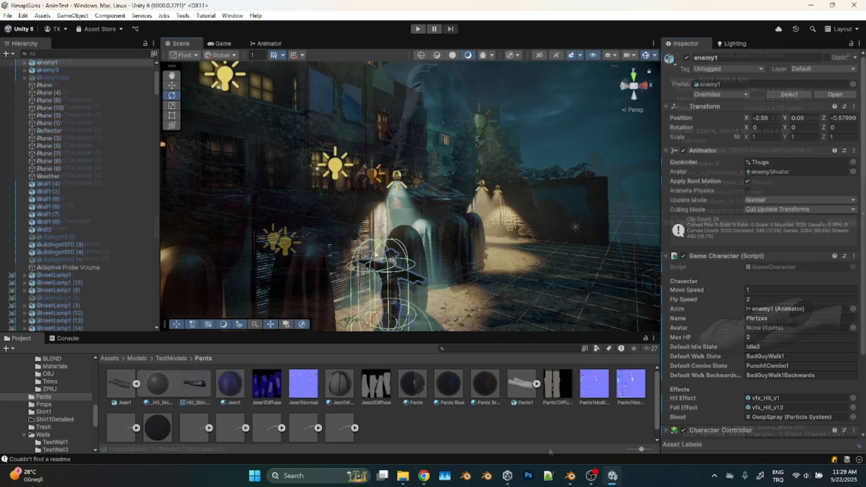
Select enemy3, move it to about X -2.997, Z -4.704, and examine its shirt up close.
right_drag(343, 199, 345, 200)
click(344, 200)
key(f)
alt+drag(357, 200, 405, 266)
key(w)
drag(431, 237, 418, 200)
scroll(351, 112, up, 8)
middle_drag(361, 74, 362, 253)
alt+drag(362, 252, 412, 90)
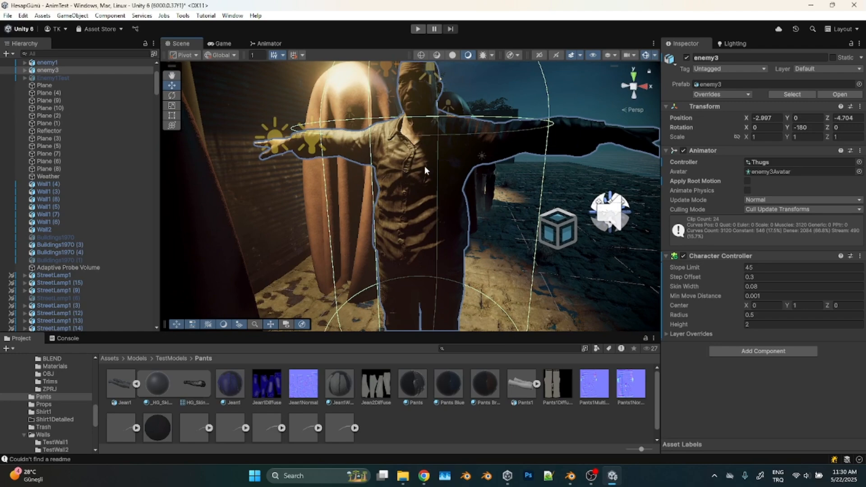
alt+drag(435, 185, 399, 175)
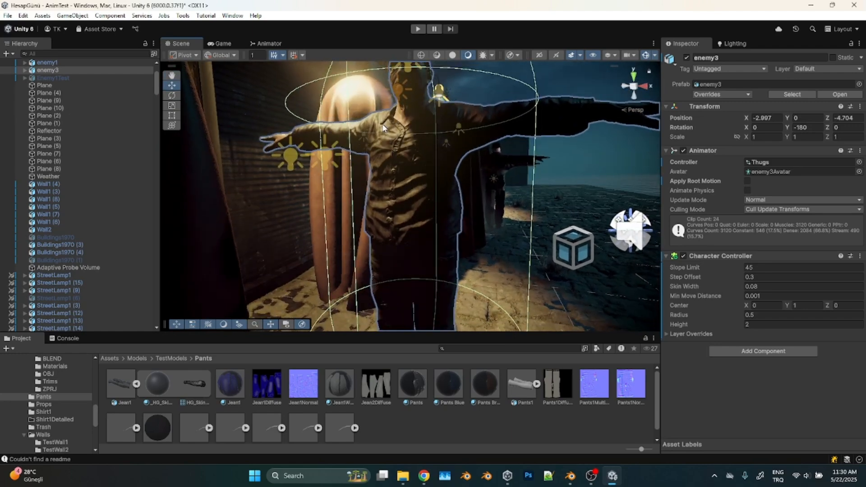
Locate the mesh of enemy3's Tops object in the project and examine its wireframe preview.
click(394, 144)
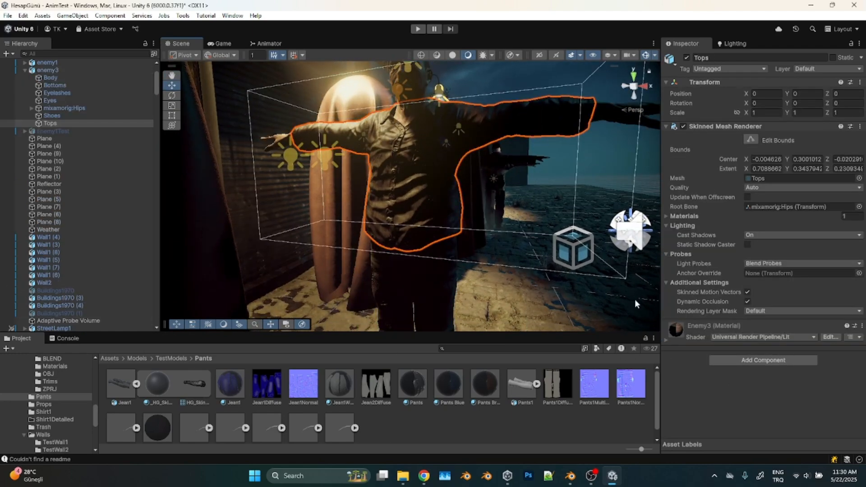
click(784, 179)
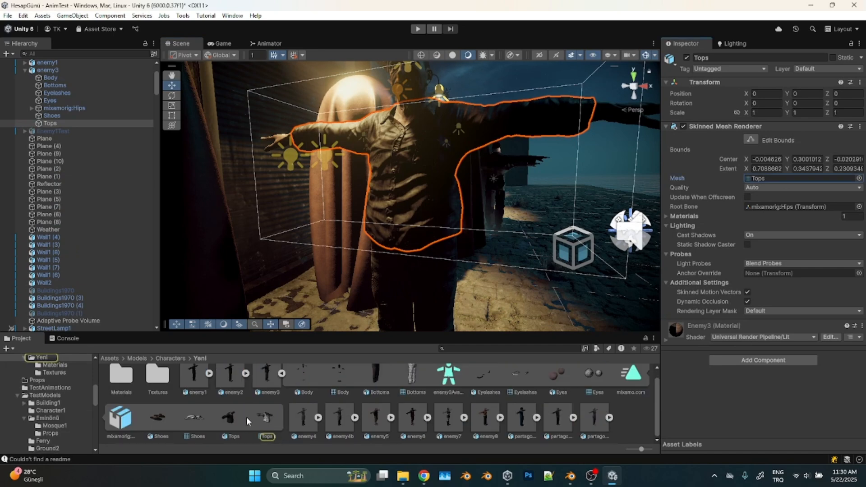
click(265, 419)
drag(813, 347, 765, 363)
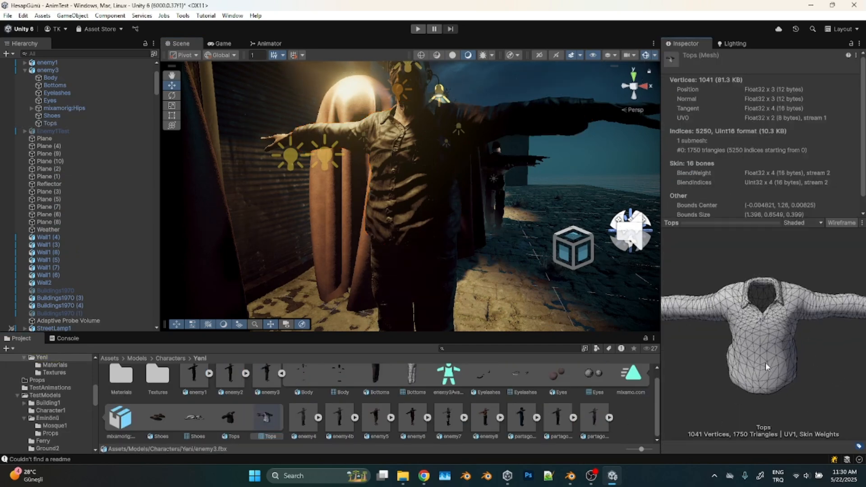
scroll(765, 362, up, 3)
drag(745, 329, 760, 355)
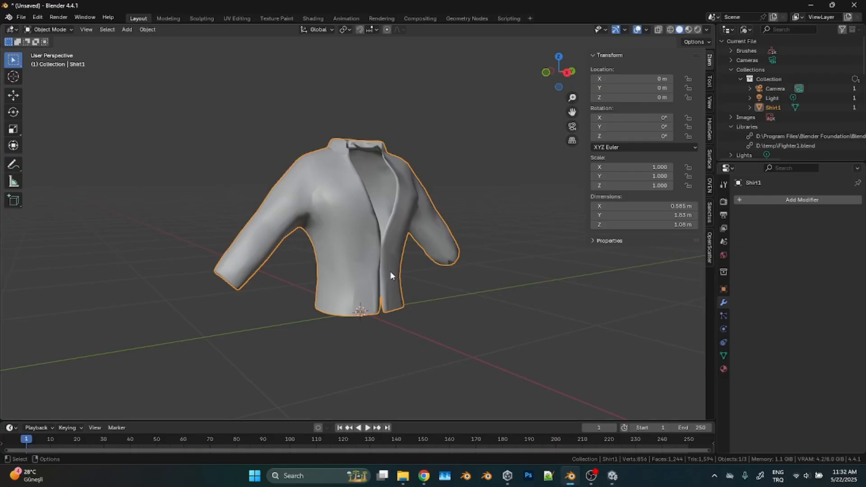
Examine the Shirt1 mesh in Blender from several angles in both wireframe and solid shading.
middle_drag(391, 271, 364, 264)
scroll(364, 264, up, 2)
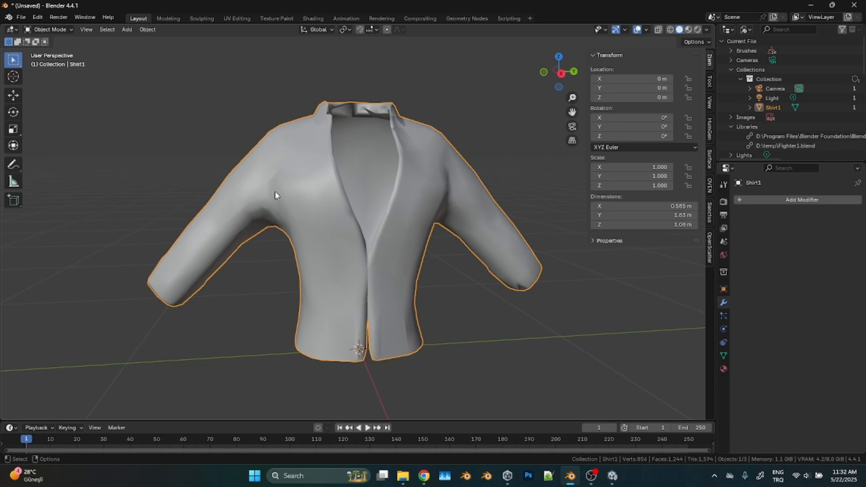
click(670, 30)
mouse_move(357, 194)
middle_down()
mouse_move(326, 215)
mouse_move(442, 241)
mouse_move(519, 191)
mouse_move(317, 245)
mouse_move(305, 235)
mouse_move(301, 277)
mouse_move(337, 259)
mouse_move(341, 274)
mouse_move(364, 234)
mouse_move(296, 265)
mouse_move(382, 267)
mouse_move(312, 265)
mouse_move(281, 249)
mouse_move(279, 261)
mouse_move(347, 261)
mouse_move(320, 253)
mouse_move(280, 141)
middle_up()
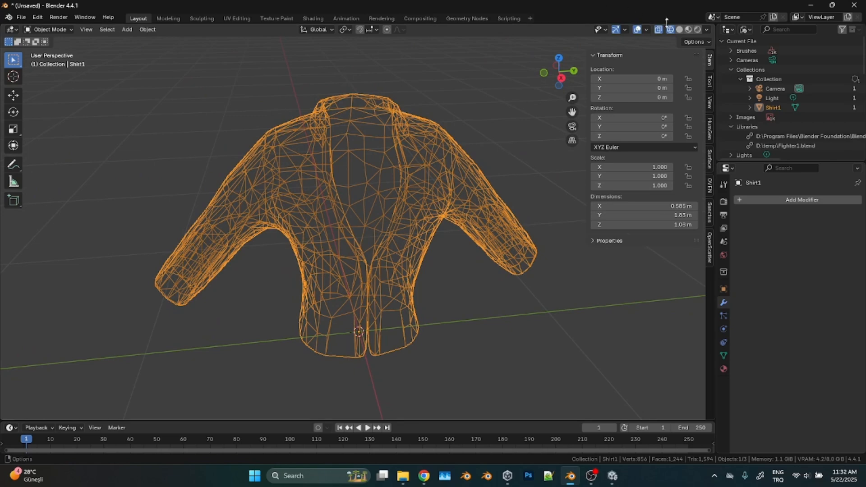
key(shift+z)
middle_drag(371, 277, 359, 256)
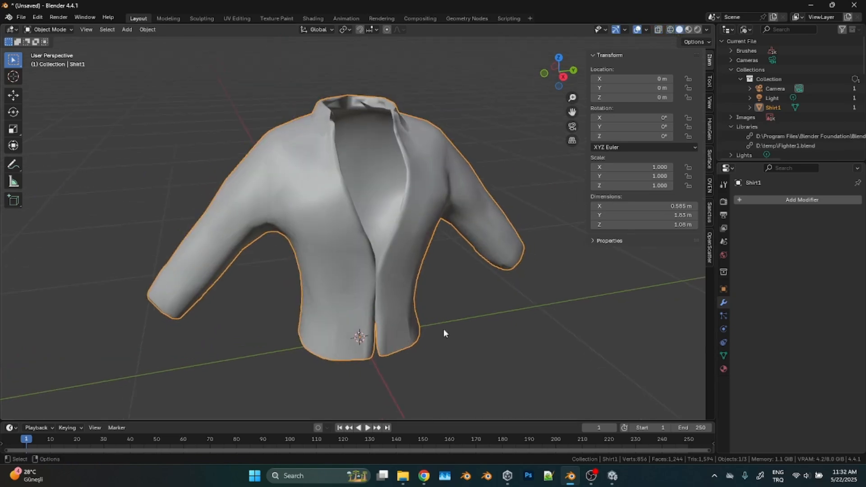
key(alt+Tab)
mouse_move(391, 245)
middle_down()
mouse_move(391, 226)
mouse_move(385, 233)
middle_up()
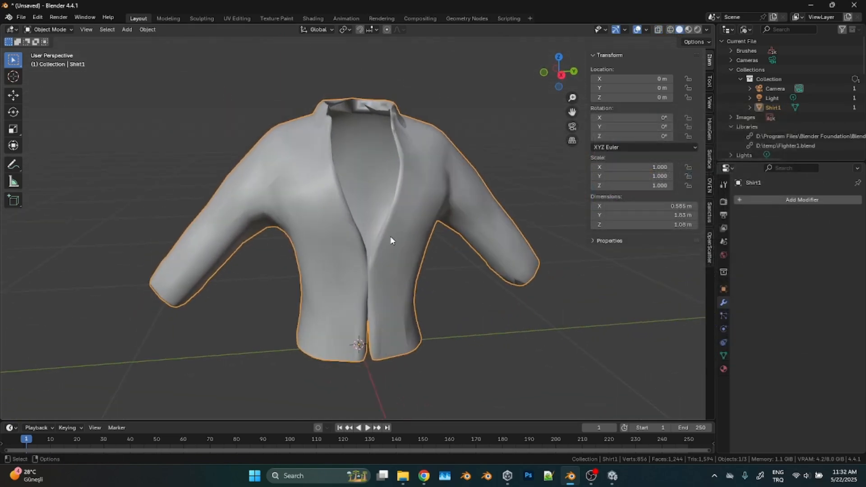
scroll(329, 226, down, 3)
middle_drag(308, 210, 325, 214)
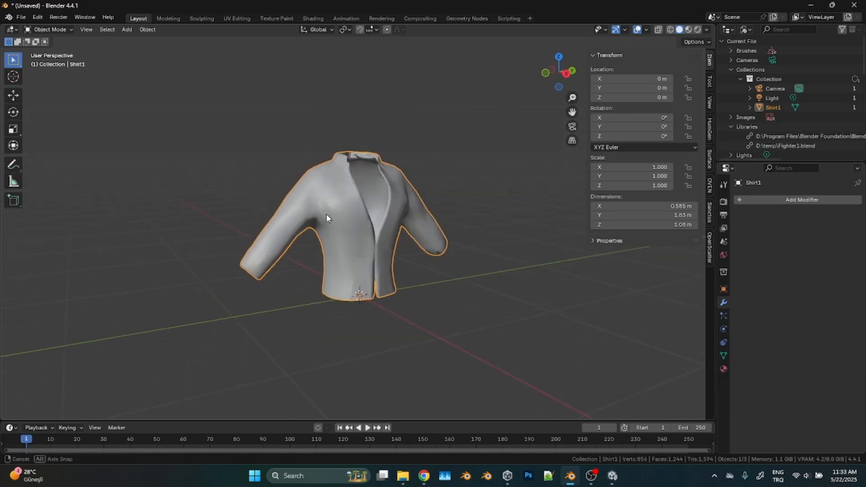
Add a Multiresolution modifier to Shirt1, show the mesh in wireframe, and turn off Optimal Display.
click(798, 199)
mouse_move(779, 199)
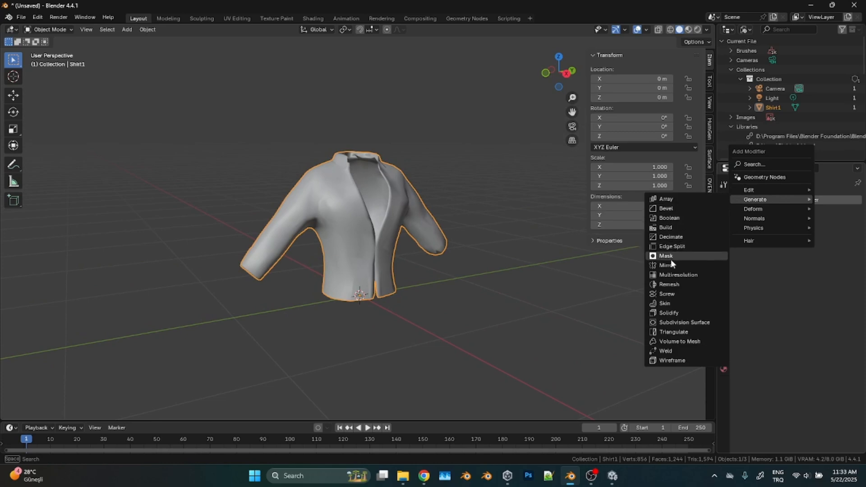
click(681, 274)
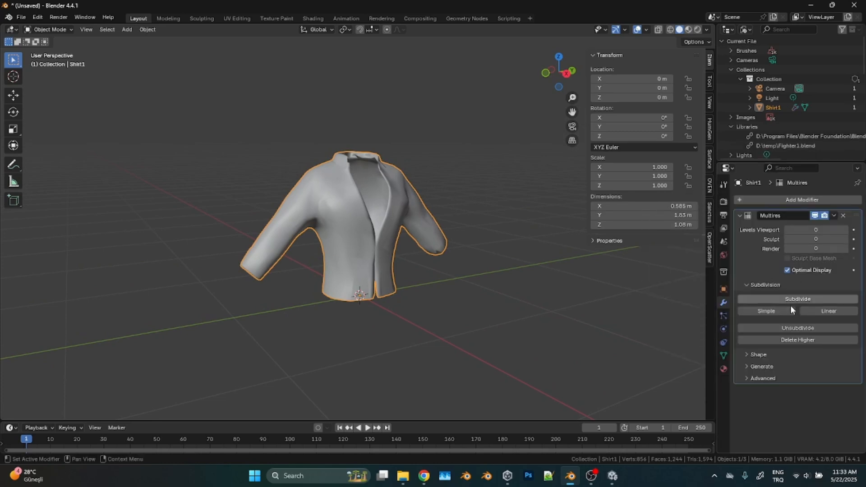
click(670, 29)
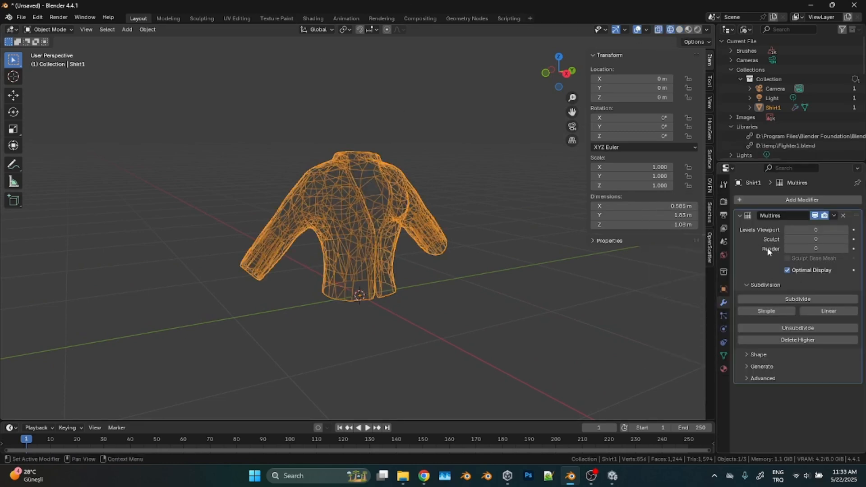
click(787, 270)
scroll(413, 267, up, 2)
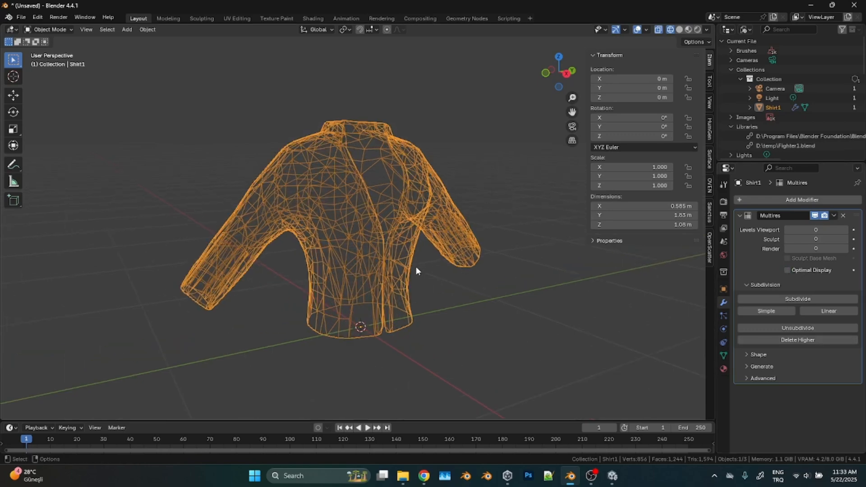
Subdivide Shirt1 up to Multires level 5, inspect the dense wireframe, and return to solid shading.
click(796, 299)
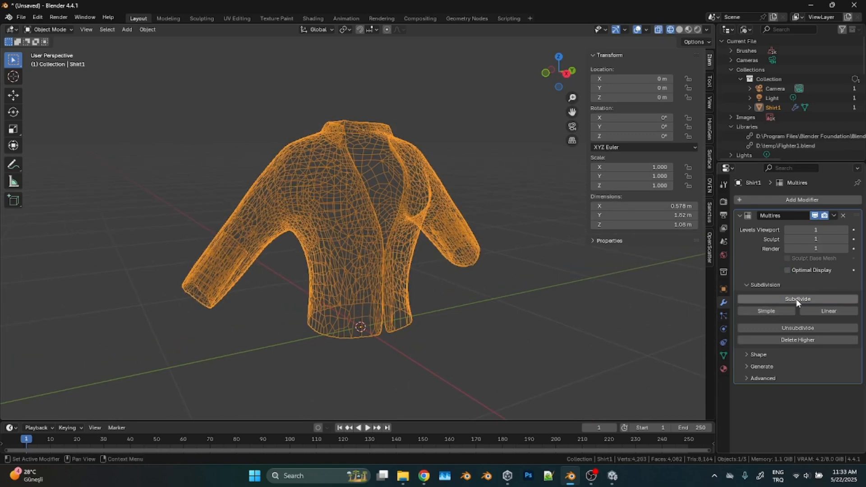
click(796, 299)
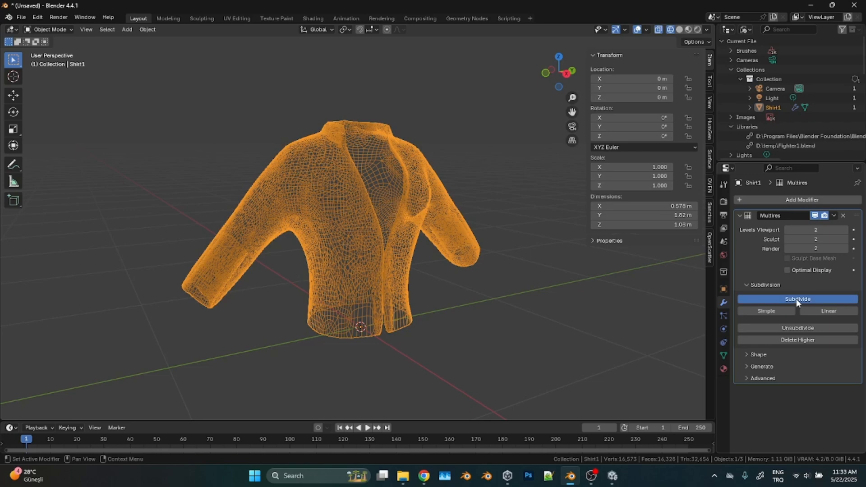
click(796, 299)
click(796, 300)
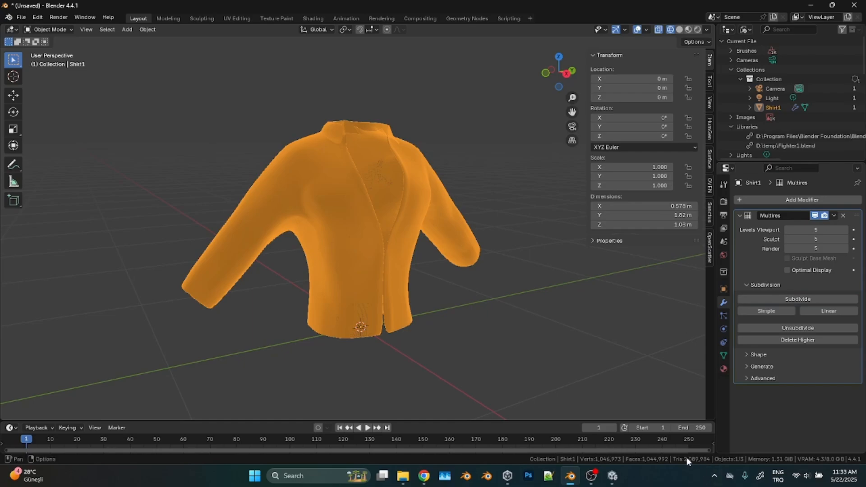
scroll(397, 297, up, 10)
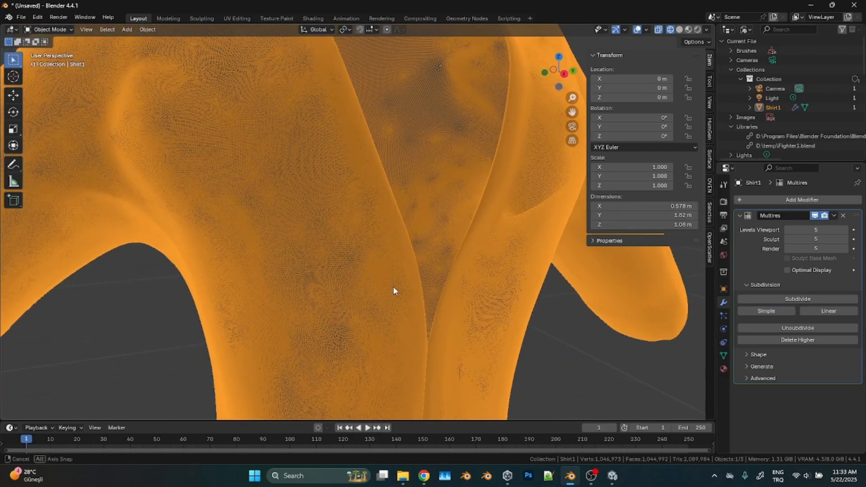
scroll(369, 294, down, 10)
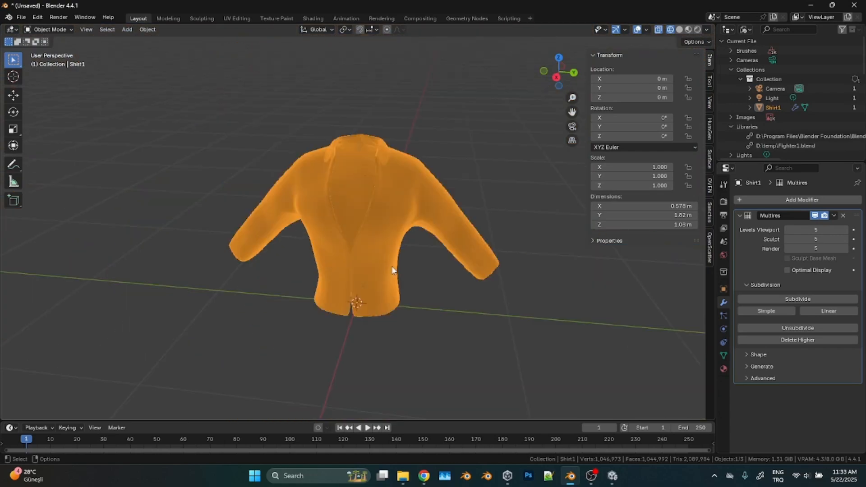
click(677, 30)
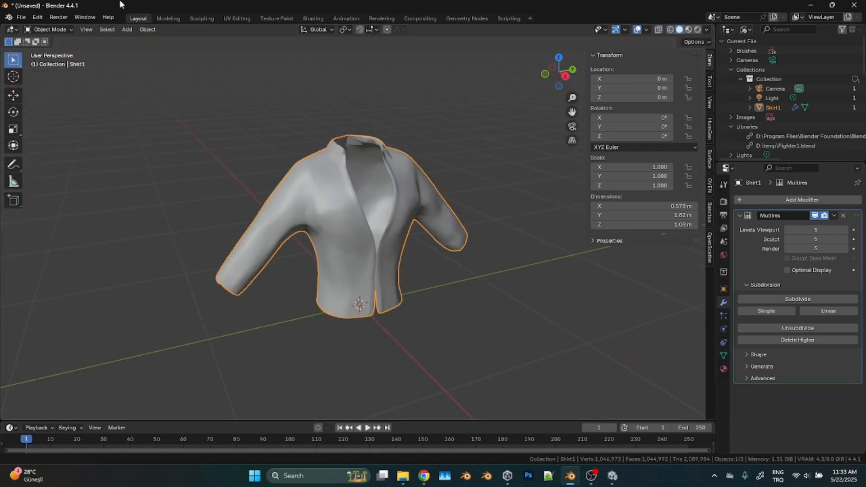
In the Sculpting workspace, sculpt vertical folds on the shirt's lower front and along its opening with the A_Memory_Folds brush, radius 50 px, strength 0.200.
click(194, 17)
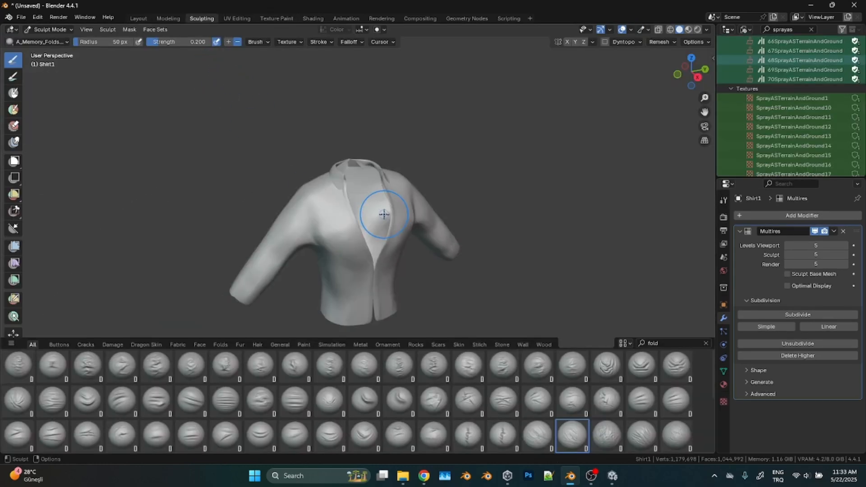
middle_drag(396, 253, 378, 251)
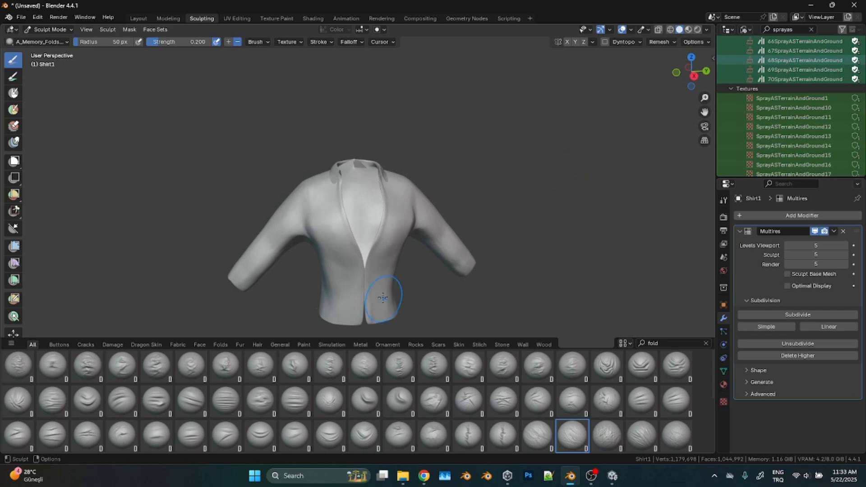
middle_drag(429, 286, 411, 271)
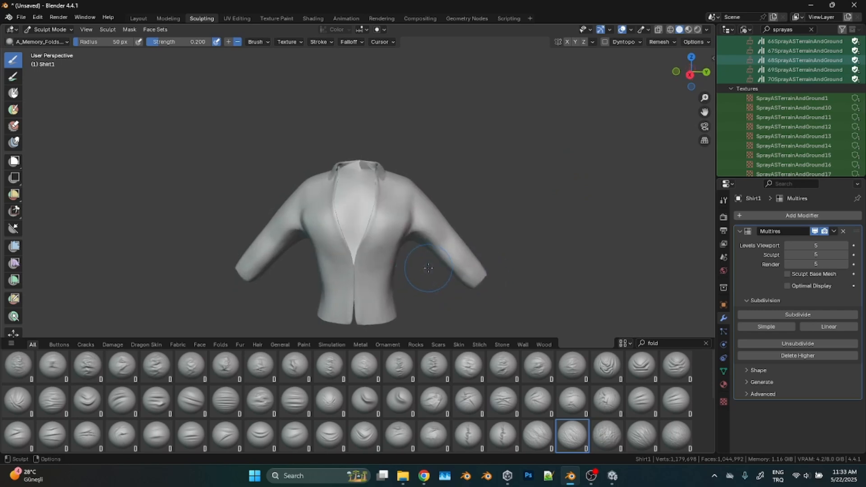
mouse_move(397, 279)
middle_down()
mouse_move(412, 268)
mouse_move(399, 289)
middle_up()
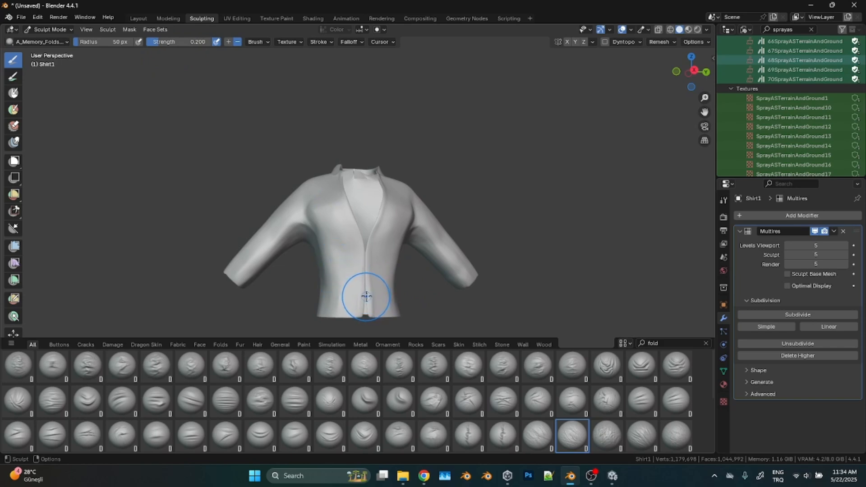
drag(350, 311, 340, 316)
drag(337, 356, 338, 356)
middle_drag(377, 284, 361, 304)
drag(362, 303, 353, 323)
middle_drag(388, 293, 363, 301)
middle_drag(410, 286, 347, 338)
mouse_move(347, 337)
mouse_down()
mouse_move(359, 337)
mouse_move(363, 354)
mouse_up()
middle_drag(402, 290, 356, 304)
drag(355, 304, 360, 348)
middle_drag(389, 276, 358, 271)
drag(358, 271, 360, 345)
middle_drag(388, 306, 350, 221)
mouse_move(348, 218)
mouse_down()
mouse_move(348, 326)
mouse_move(333, 309)
mouse_move(347, 282)
mouse_up()
middle_drag(392, 260, 344, 268)
drag(377, 232, 376, 232)
Continue the fold strokes around the shirt's side and sleeve with the same memory folds brush.
mouse_move(370, 298)
middle_down()
mouse_move(392, 273)
mouse_move(316, 291)
middle_up()
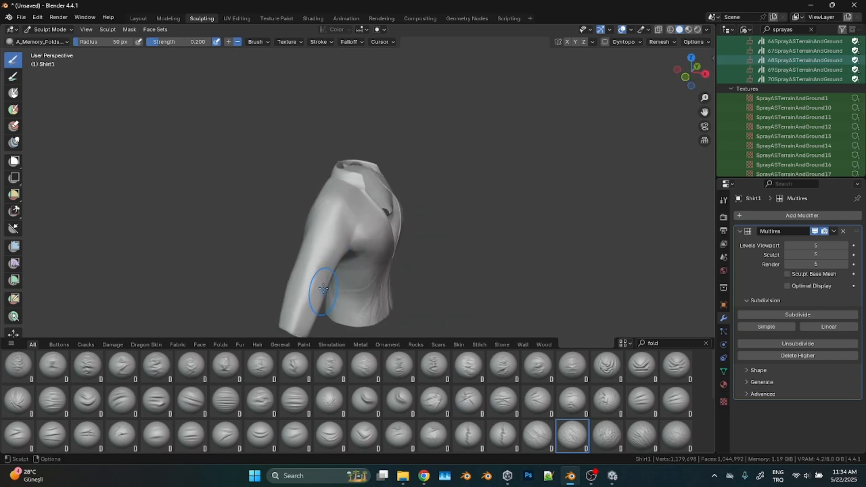
drag(310, 363, 368, 312)
middle_drag(361, 287, 329, 232)
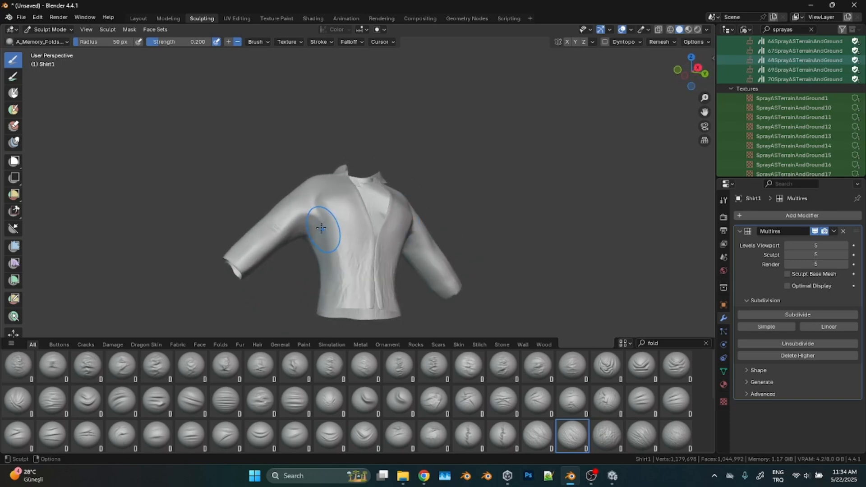
mouse_move(380, 226)
middle_down()
mouse_move(340, 226)
mouse_move(386, 213)
middle_up()
mouse_move(438, 218)
middle_down()
mouse_move(456, 242)
mouse_move(399, 243)
mouse_move(388, 226)
mouse_move(388, 234)
mouse_move(318, 205)
mouse_move(367, 193)
mouse_move(385, 219)
mouse_move(413, 235)
mouse_move(424, 320)
middle_up()
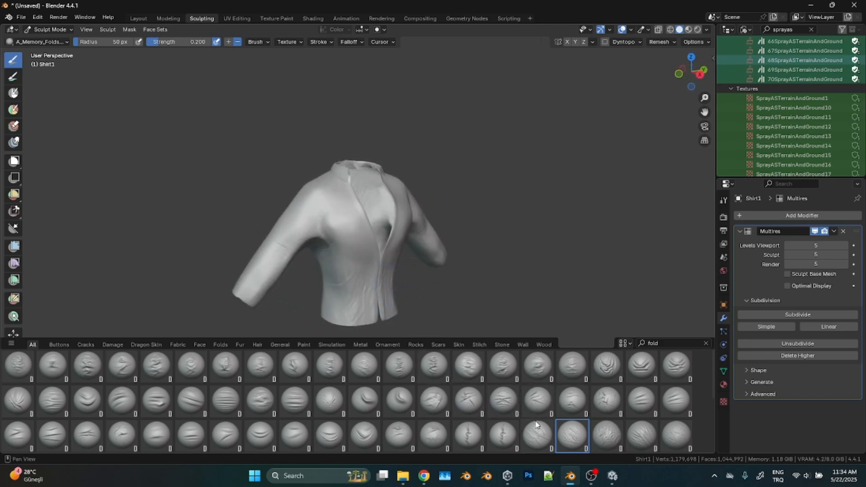
Choose the diagonal fine-wrinkle fold brush and sculpt creases over the sleeve, chest and torso of the shirt.
click(628, 437)
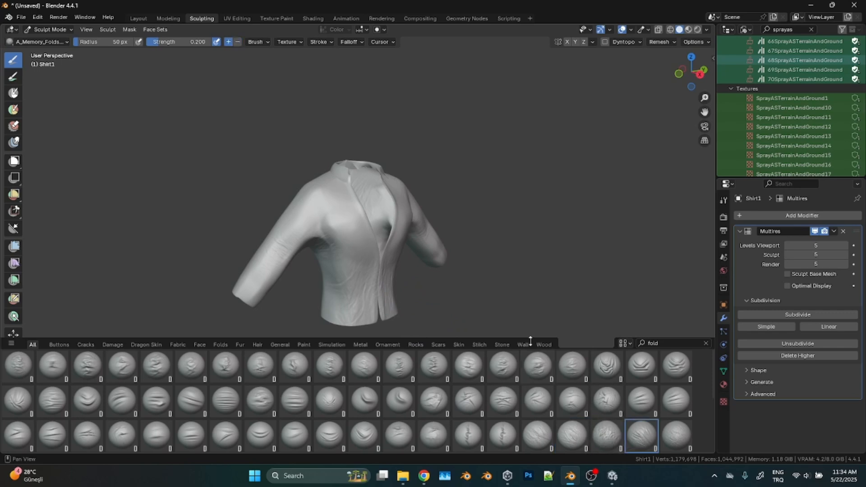
mouse_move(242, 286)
mouse_down()
mouse_move(264, 313)
mouse_move(304, 271)
mouse_move(349, 308)
mouse_up()
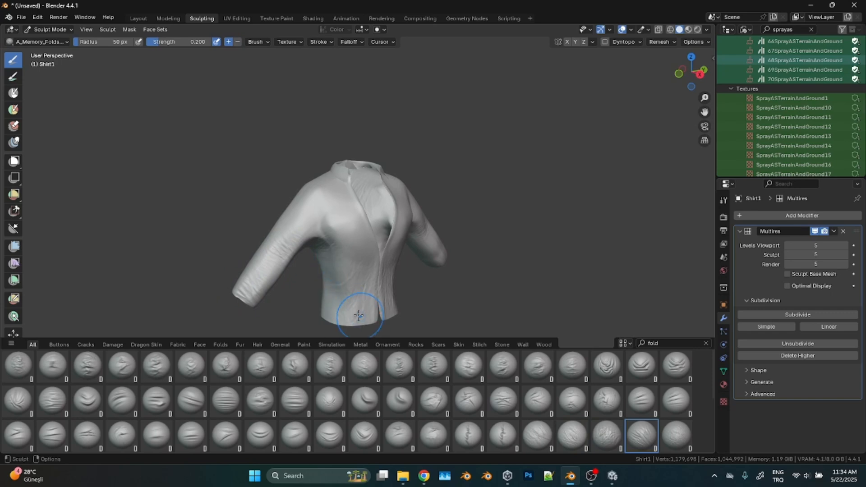
mouse_move(329, 242)
mouse_down()
mouse_move(349, 261)
mouse_move(363, 244)
mouse_up()
middle_drag(363, 244, 383, 256)
mouse_move(383, 257)
mouse_down()
mouse_move(418, 268)
mouse_move(419, 245)
mouse_up()
middle_drag(418, 244, 451, 258)
drag(360, 225, 377, 221)
mouse_move(415, 252)
mouse_down()
mouse_move(380, 218)
mouse_move(383, 235)
mouse_up()
mouse_move(331, 205)
mouse_down()
mouse_move(335, 250)
mouse_move(349, 261)
mouse_up()
middle_drag(356, 263, 421, 287)
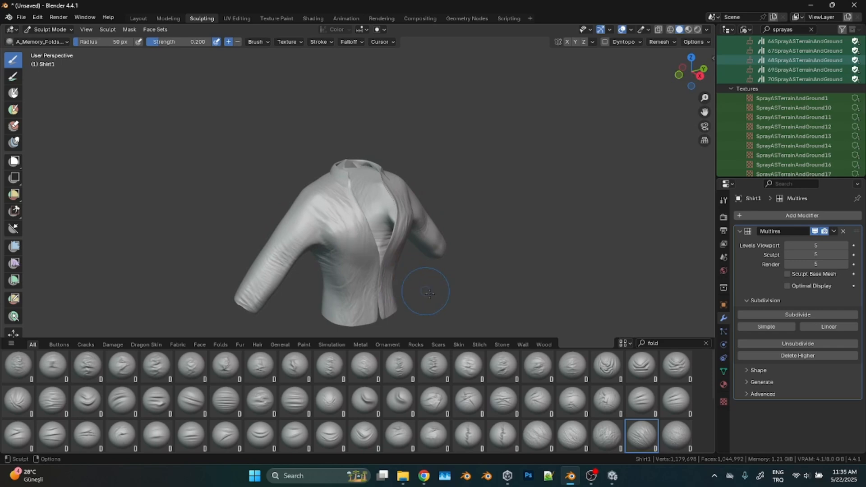
Choose a bolder fold brush and sculpt deeper creases near the armpit, at the elbow and around the sleeve cuff.
click(641, 400)
middle_drag(397, 180, 419, 175)
mouse_move(332, 230)
mouse_down()
mouse_move(355, 206)
mouse_move(340, 195)
mouse_up()
mouse_move(376, 244)
middle_down()
mouse_move(369, 258)
mouse_move(412, 236)
mouse_move(442, 248)
middle_up()
mouse_move(243, 285)
mouse_down()
mouse_move(251, 294)
mouse_move(239, 293)
mouse_move(227, 309)
mouse_up()
mouse_move(273, 248)
mouse_down()
mouse_move(307, 241)
mouse_move(289, 243)
mouse_up()
mouse_move(288, 243)
middle_down()
mouse_move(369, 246)
mouse_move(374, 290)
mouse_move(371, 234)
mouse_move(421, 242)
middle_up()
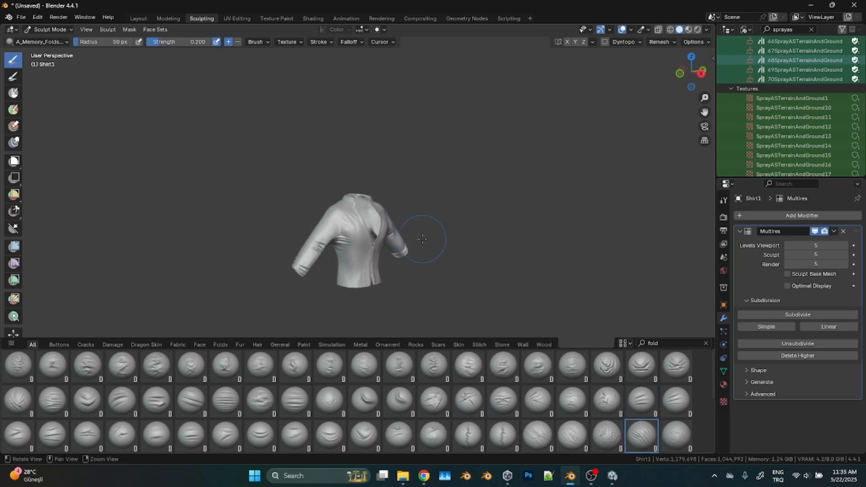
Switch to the Draw brush and set its radius to 6 px.
click(43, 41)
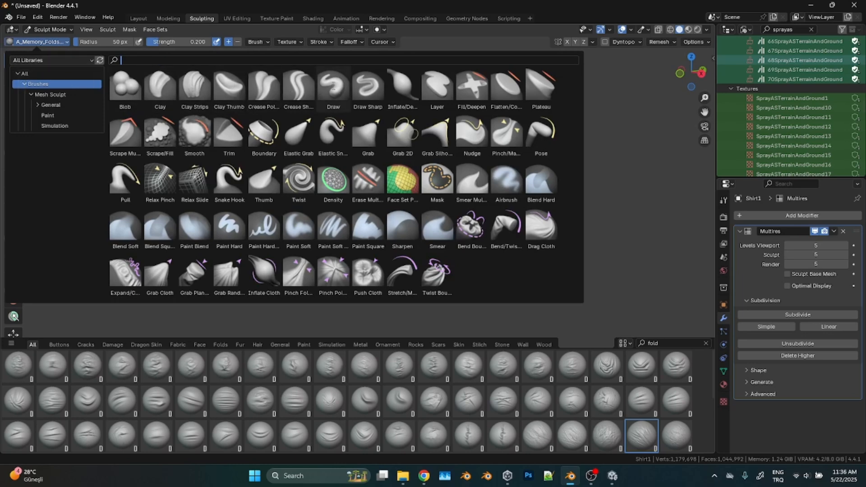
click(334, 86)
middle_drag(395, 187, 367, 193)
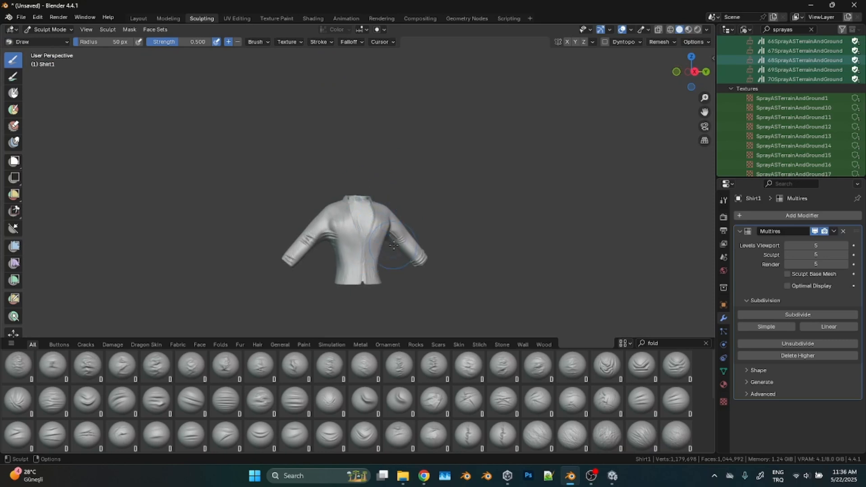
click(110, 41)
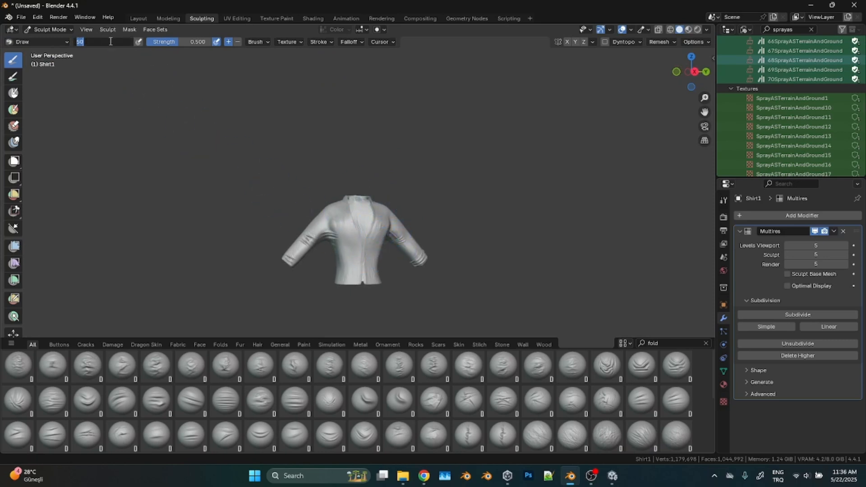
text(6)
key(Return)
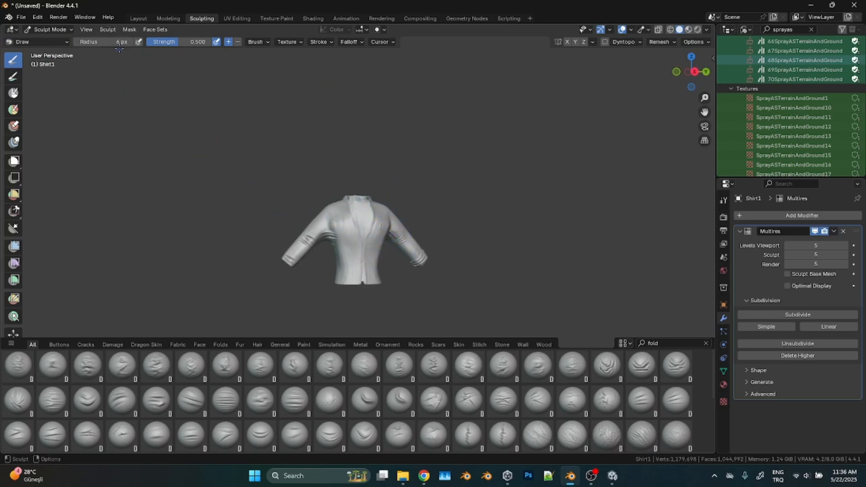
Sculpt thin seam lines along the shirt's front opening and on the upper sleeve with the Draw brush.
scroll(405, 225, up, 4)
middle_drag(432, 227, 438, 229)
drag(351, 237, 347, 257)
mouse_move(381, 210)
mouse_down()
mouse_move(364, 227)
mouse_move(350, 271)
mouse_move(346, 257)
mouse_up()
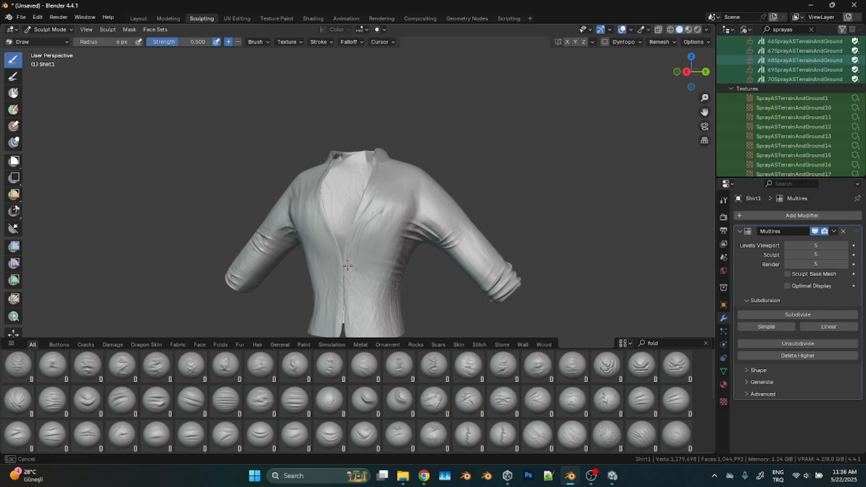
middle_drag(383, 265, 410, 243)
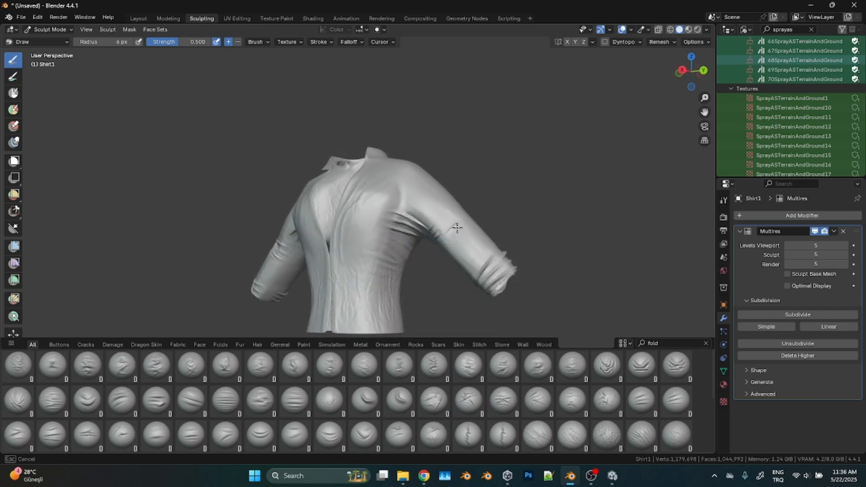
mouse_move(440, 265)
middle_down()
mouse_move(272, 260)
mouse_move(306, 269)
mouse_move(329, 312)
mouse_move(315, 293)
middle_up()
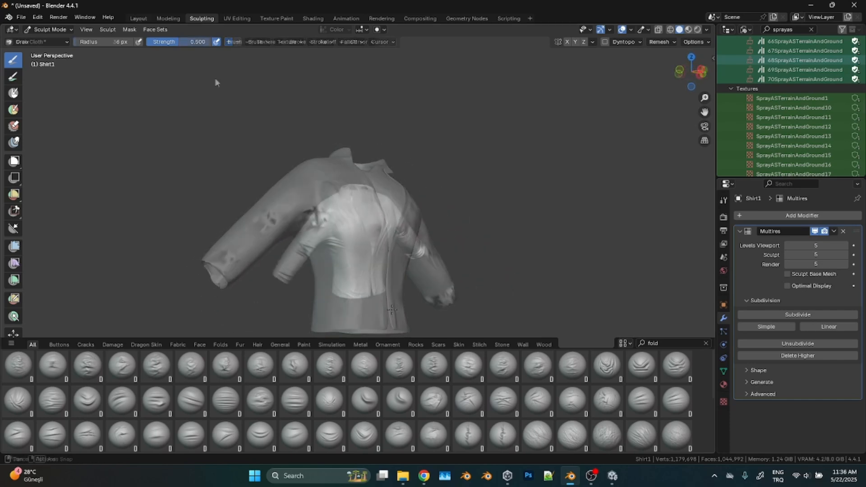
Return to the Layout workspace and examine the sculpted shirt's surface detail and triangle count.
click(139, 19)
middle_drag(392, 285, 437, 244)
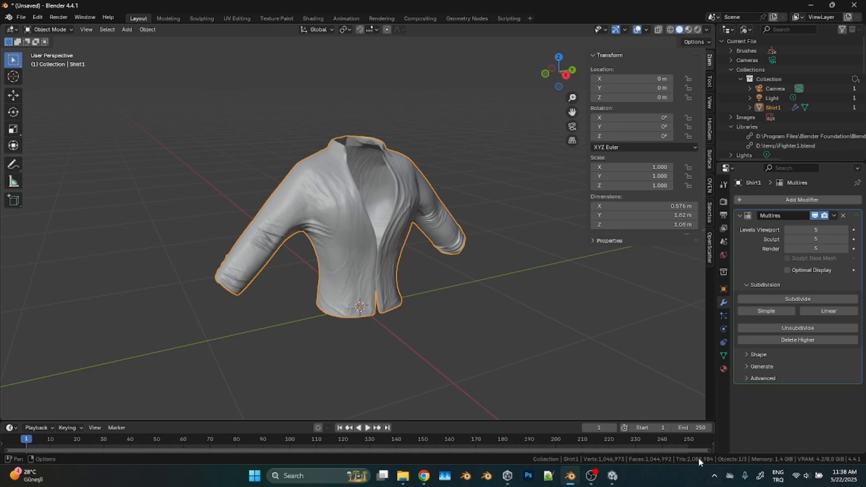
middle_drag(441, 335, 459, 340)
scroll(464, 361, up, 5)
scroll(446, 325, down, 5)
middle_drag(431, 286, 467, 283)
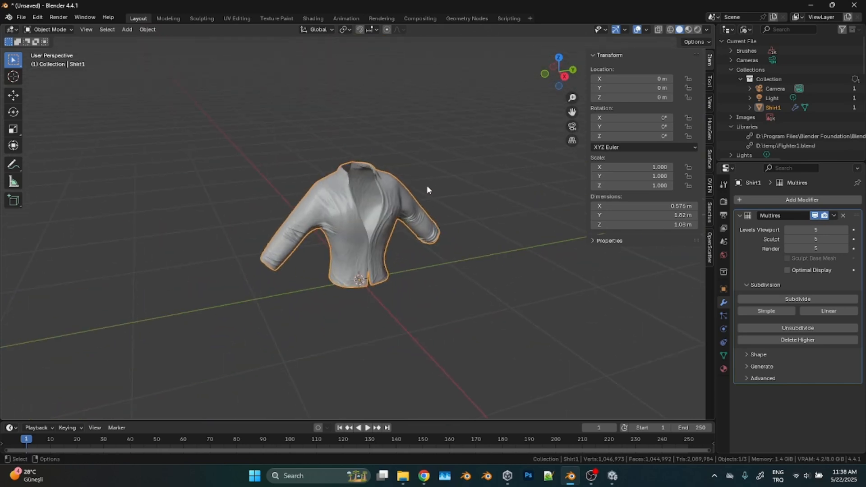
In the Shading workspace, add an Image Texture with Mapping and Texture Coordinate nodes to the shirt's Principled BSDF base color.
click(319, 20)
scroll(468, 168, up, 5)
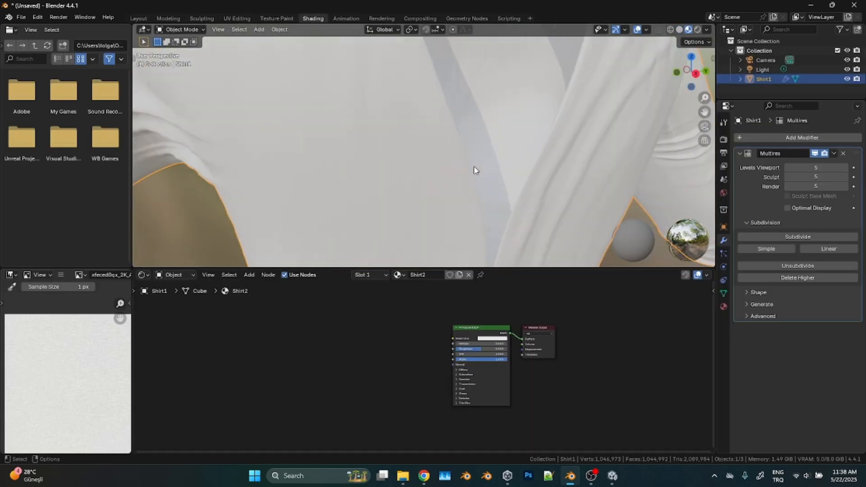
scroll(473, 170, down, 5)
middle_drag(473, 171, 439, 200)
scroll(389, 166, up, 5)
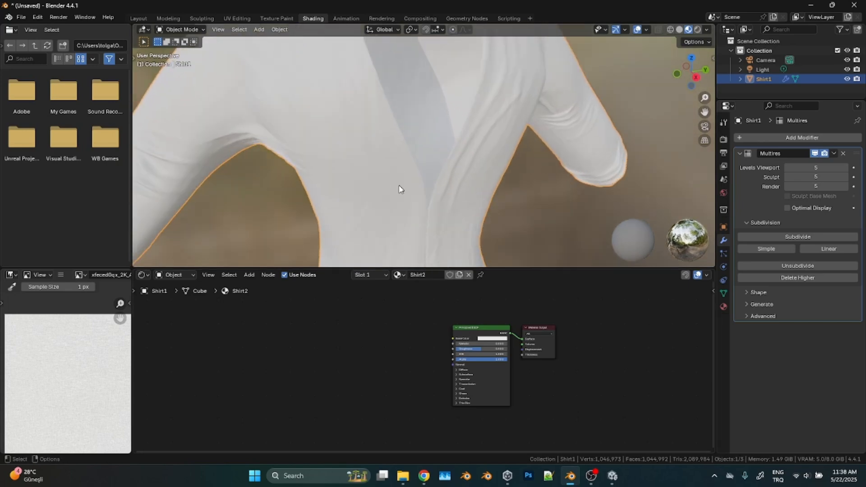
scroll(376, 186, down, 6)
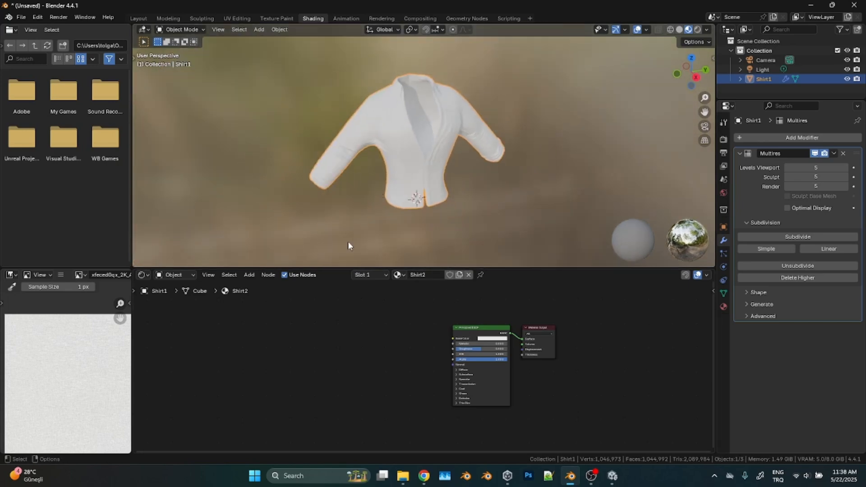
middle_drag(308, 303, 324, 299)
click(493, 328)
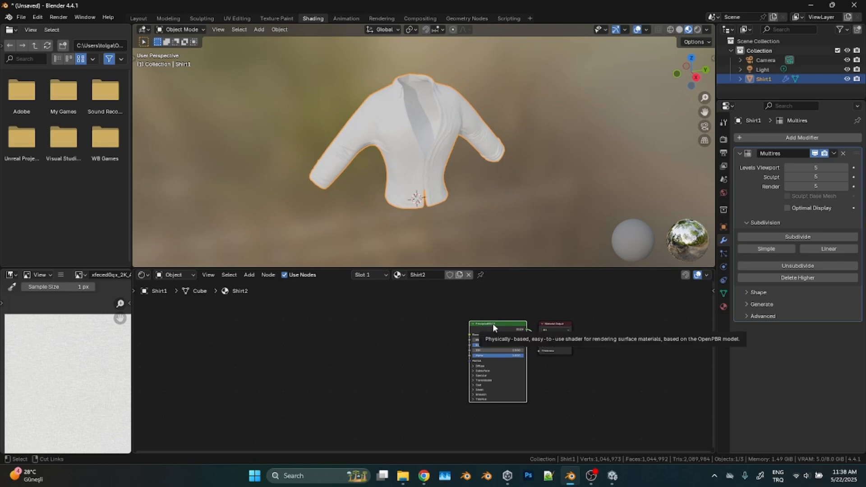
key(ctrl+t)
scroll(406, 180, up, 3)
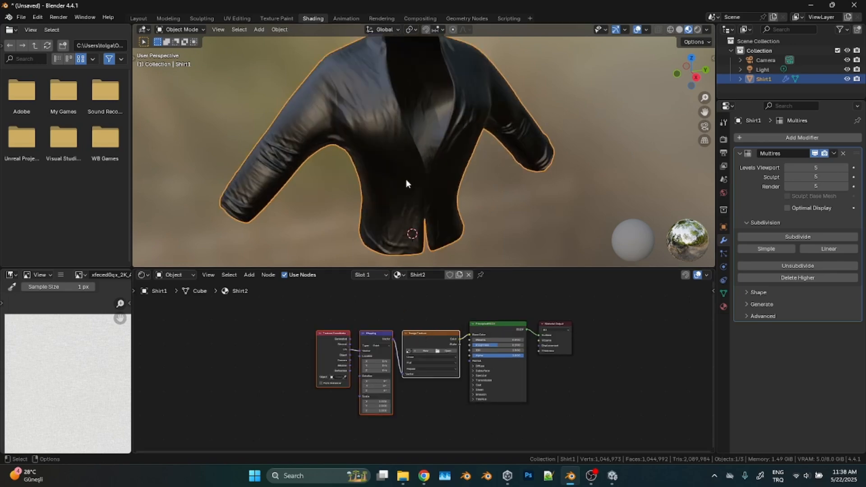
scroll(387, 323, up, 2)
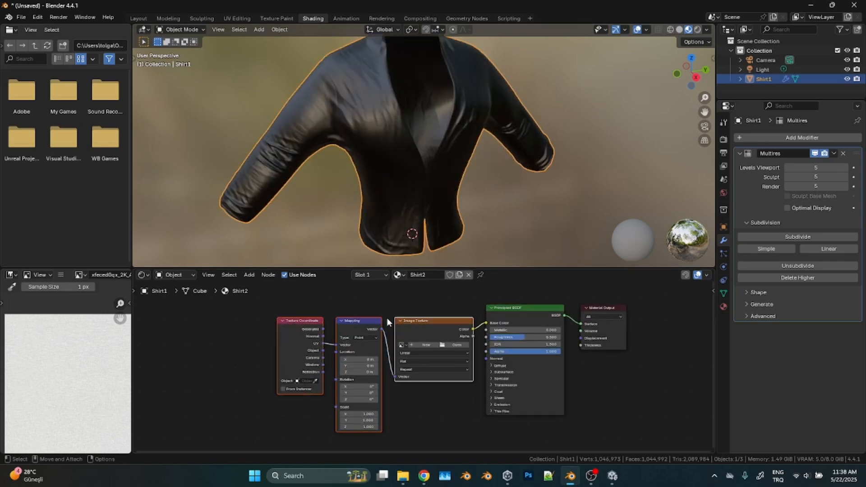
Examine the shirt's unwrapped UV layout in the UV Editing workspace and return to the Layout workspace.
click(237, 18)
key(Home)
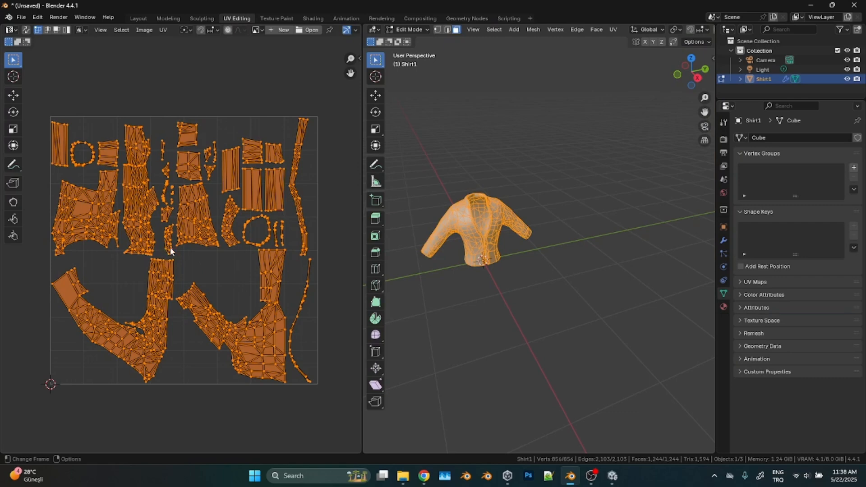
click(137, 18)
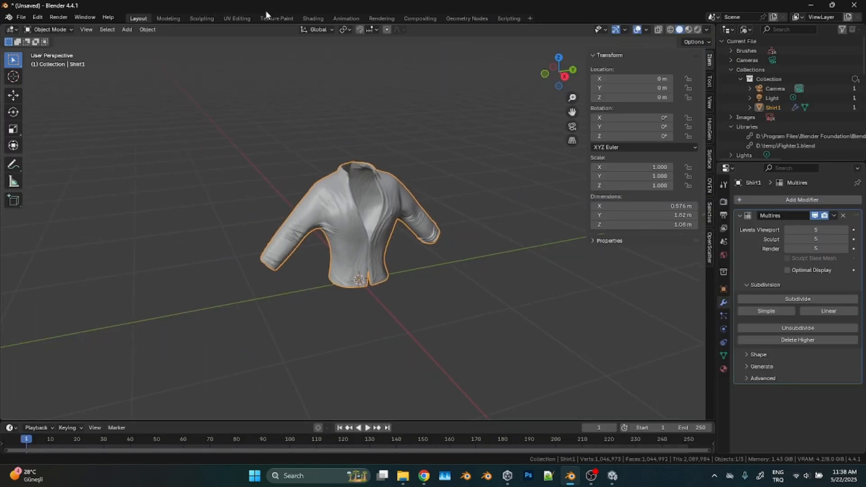
Load xfeced0qx_2K_Albedo.jpg from the Fabric Plain folder into the shirt material's Image Texture node in the Shading workspace.
click(312, 18)
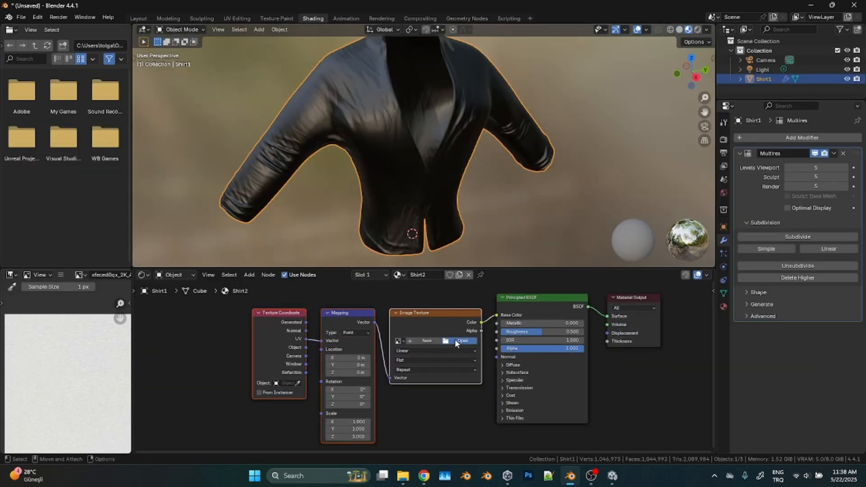
click(455, 339)
mouse_move(425, 477)
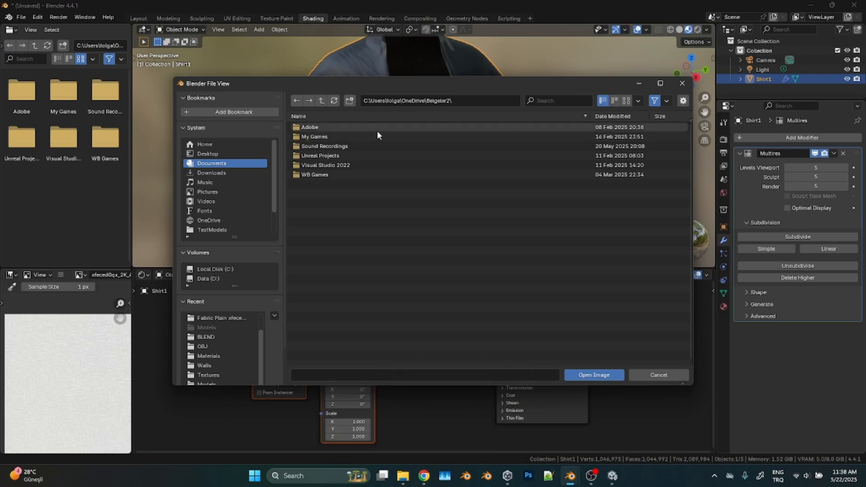
click(209, 319)
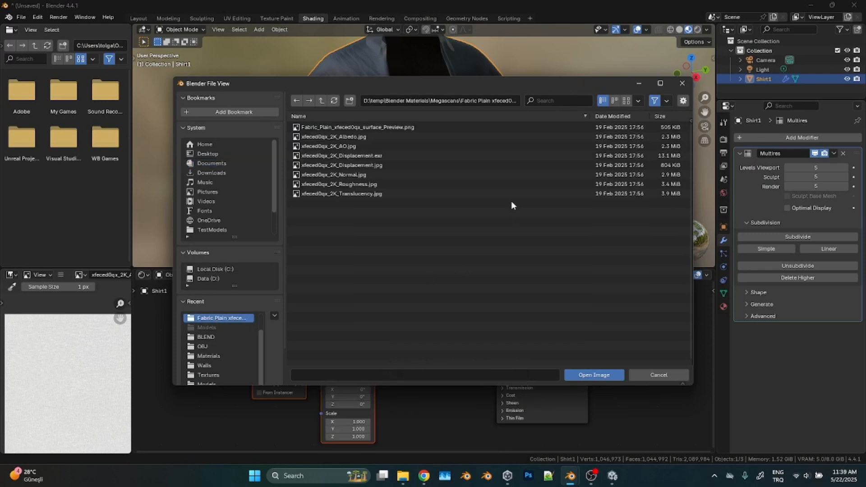
click(352, 138)
double_click(352, 138)
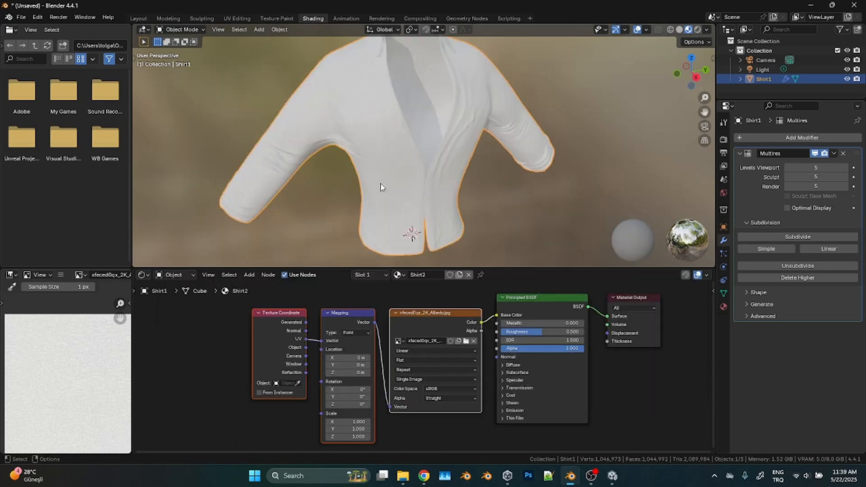
Set the albedo Mapping node's scale to 2 on X, Y and Z.
scroll(412, 232, up, 6)
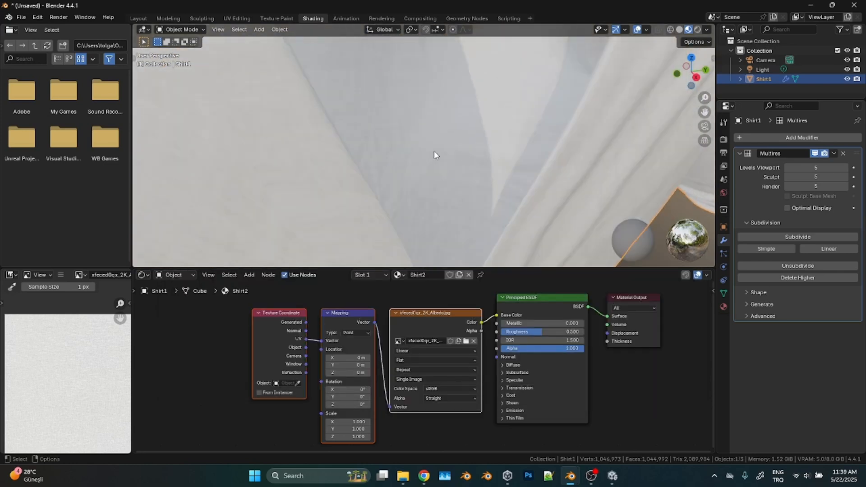
scroll(417, 157, down, 5)
click(356, 422)
text(2)
key(Return)
click(354, 429)
text(2)
key(Return)
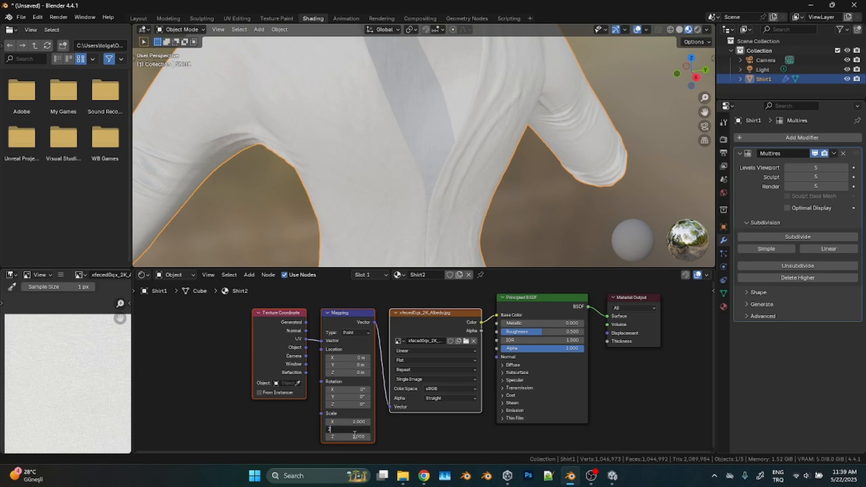
click(355, 437)
text(2)
key(Return)
scroll(467, 210, down, 6)
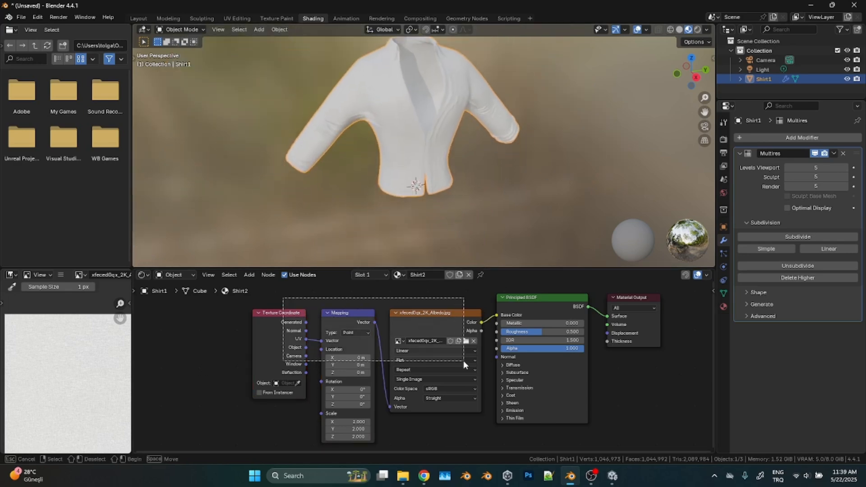
Duplicate the three albedo texture nodes below the originals and load xfeced0qx_2K_Displacement.jpg into the copied Image Texture node.
scroll(500, 379, down, 3)
scroll(453, 364, down, 2)
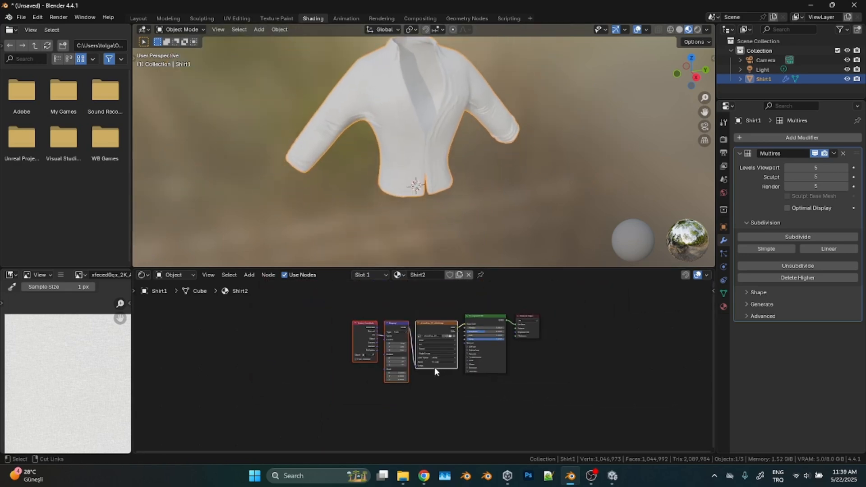
key(shift+d)
click(432, 426)
scroll(487, 396, up, 4)
click(487, 398)
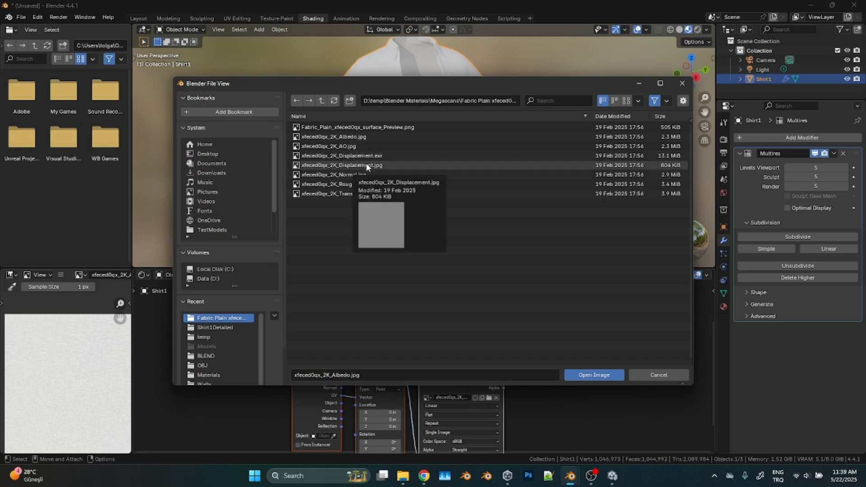
double_click(366, 165)
Feed the displacement color into the Height of a new Bump node and connect its Normal output to the Principled BSDF.
middle_drag(523, 384, 437, 423)
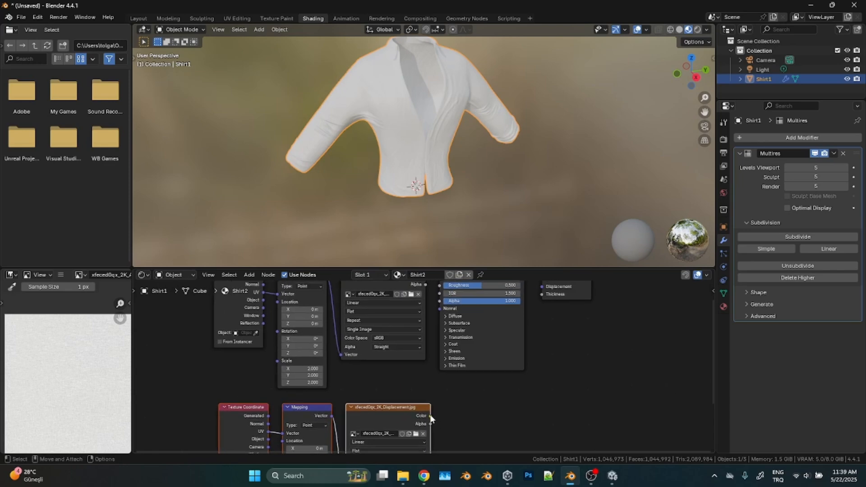
drag(430, 415, 474, 404)
text(BUM)
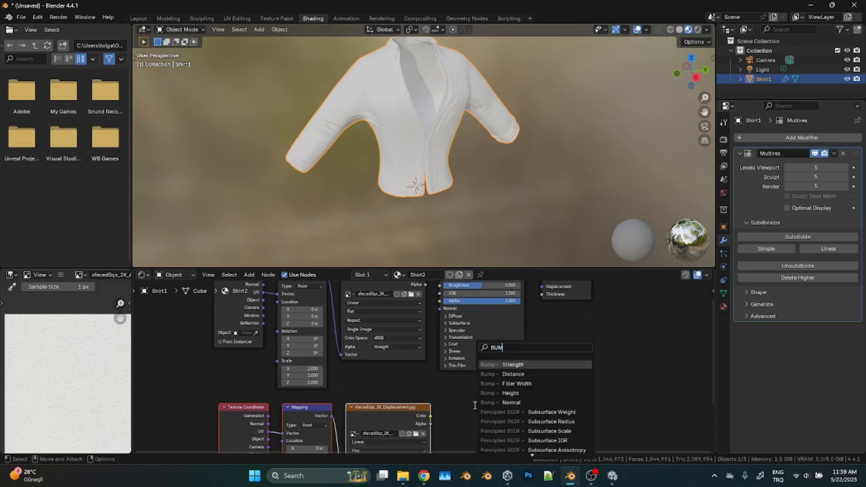
click(511, 392)
click(496, 414)
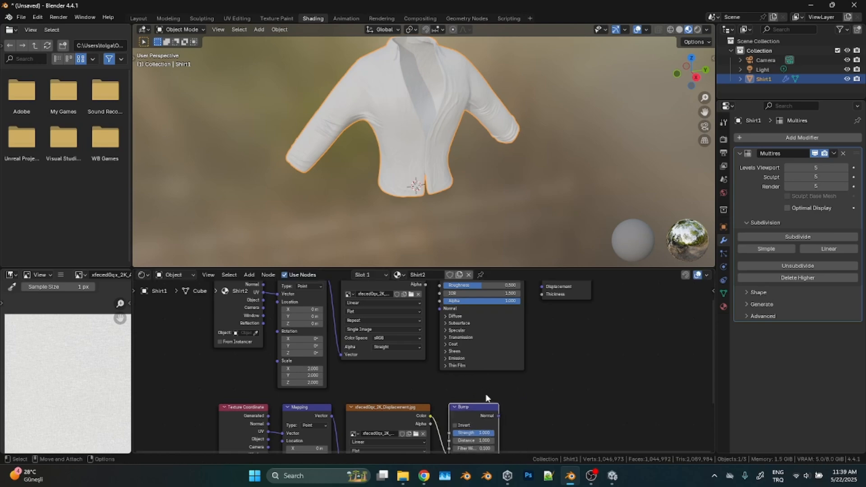
drag(498, 416, 439, 308)
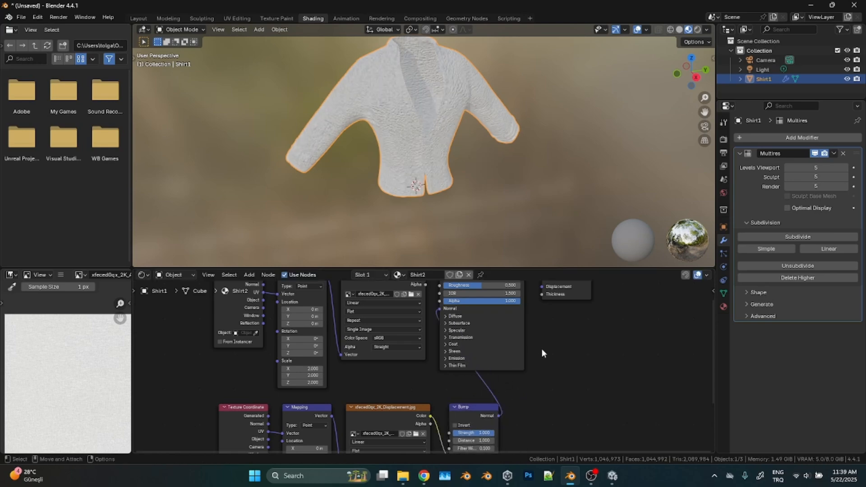
Set the Bump node's strength to 0.1 and check the fabric relief on the shirt.
click(474, 433)
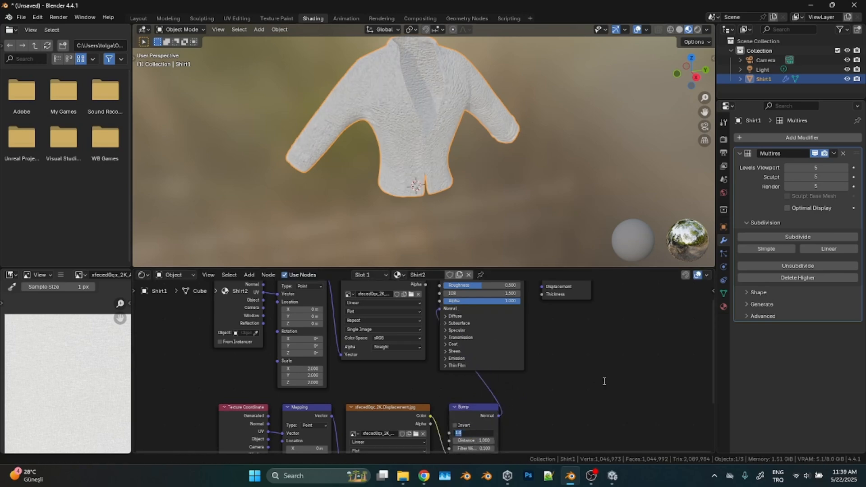
text(0.1)
key(Return)
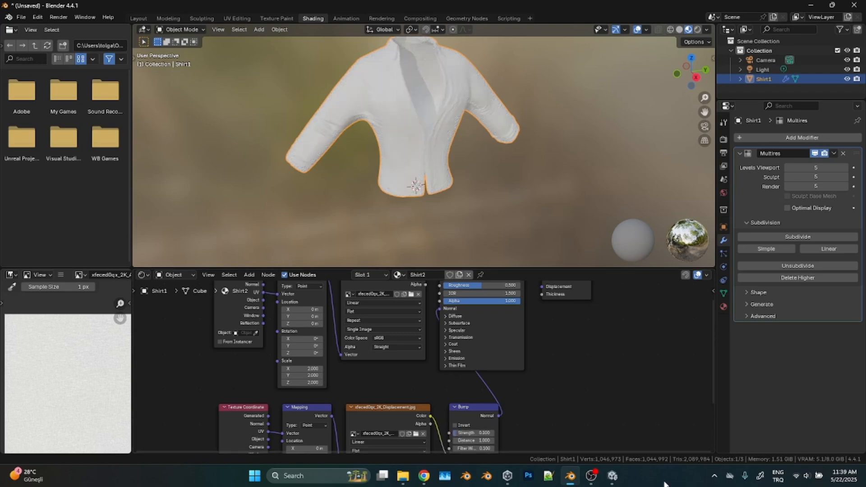
scroll(491, 188, up, 5)
middle_drag(471, 167, 446, 146)
scroll(444, 151, down, 3)
middle_drag(580, 403, 603, 341)
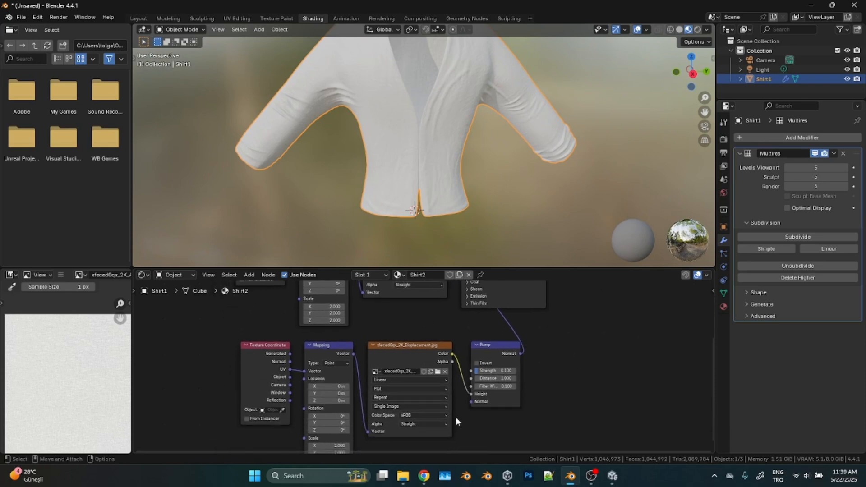
mouse_move(425, 144)
alt+mouse_down()
mouse_move(401, 136)
mouse_move(488, 185)
mouse_move(398, 155)
mouse_move(422, 149)
alt+mouse_up()
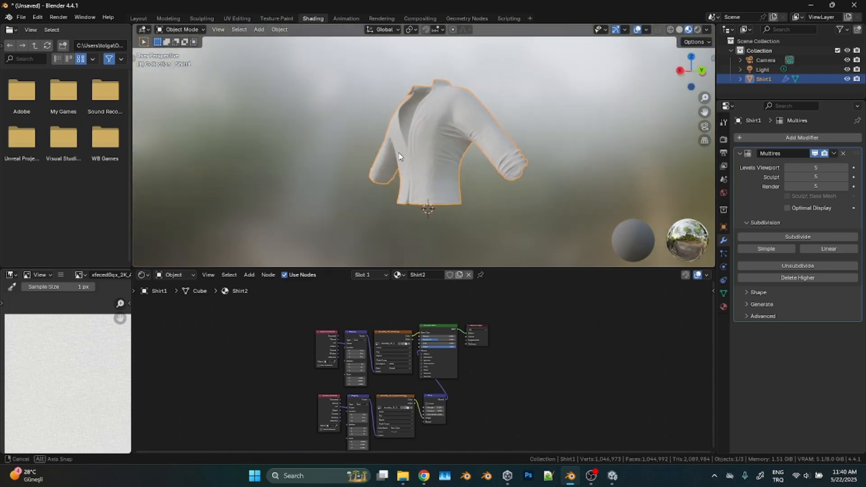
Add an unconnected Image Texture node above the existing shirt material nodes.
middle_drag(385, 299, 395, 363)
scroll(386, 335, up, 2)
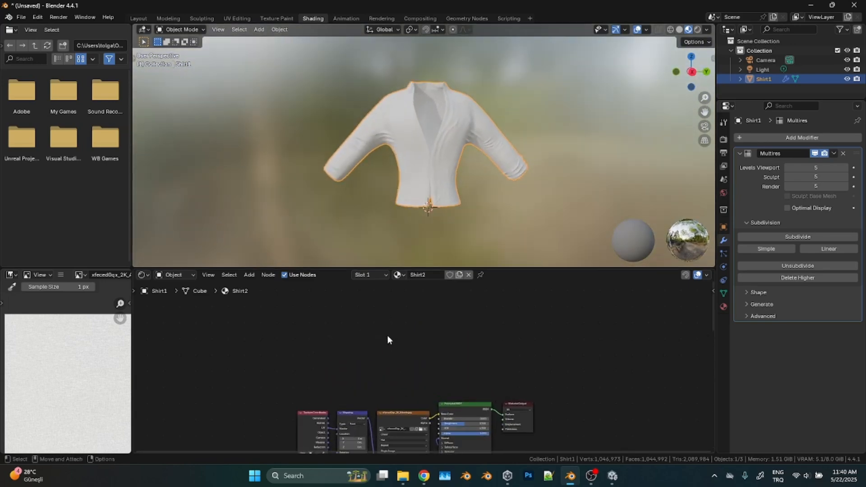
right_click(359, 296)
mouse_move(377, 299)
mouse_move(426, 347)
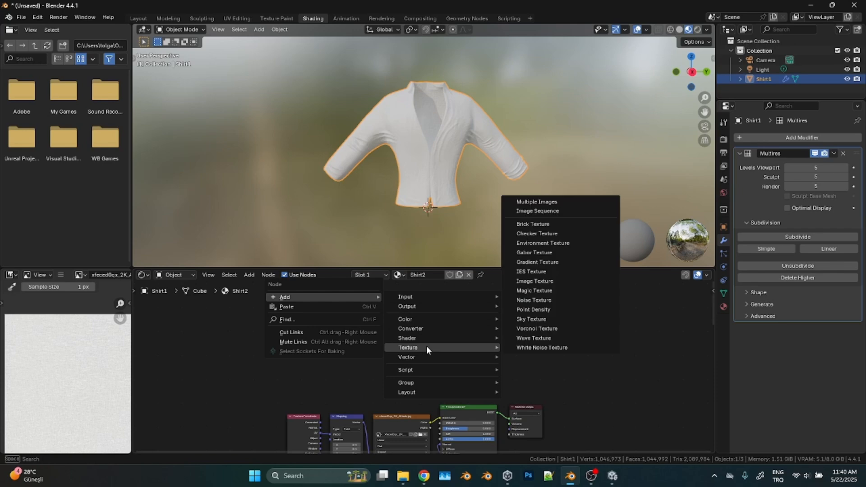
click(532, 280)
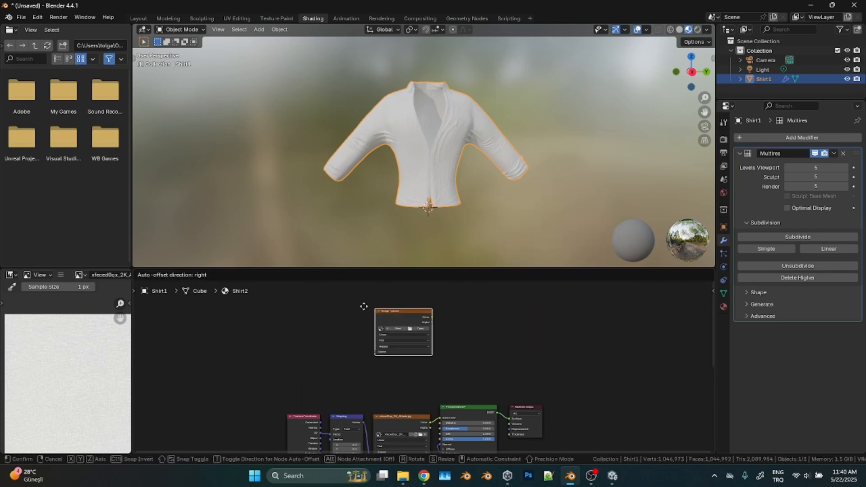
click(350, 338)
Create a blank 2048 × 2048 px image named ShirtDiffuse1 in the unconnected Image Texture node.
click(334, 320)
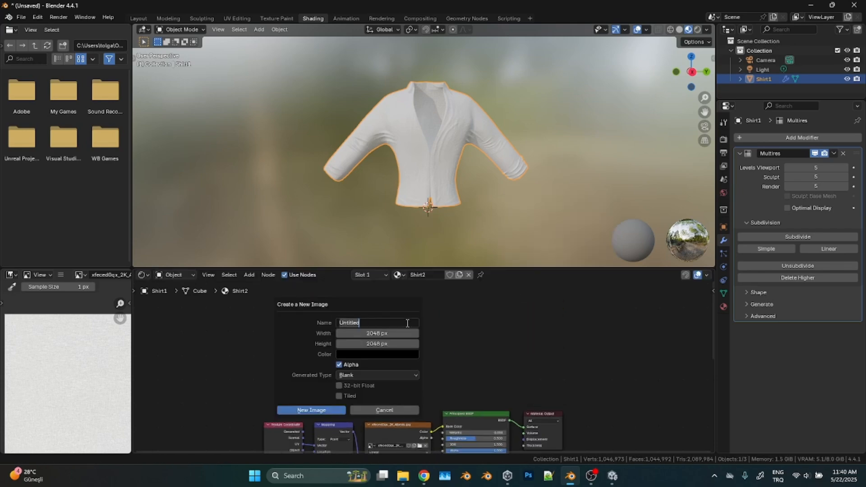
text(c)
key(ctrl+a)
text(S)
key(Return)
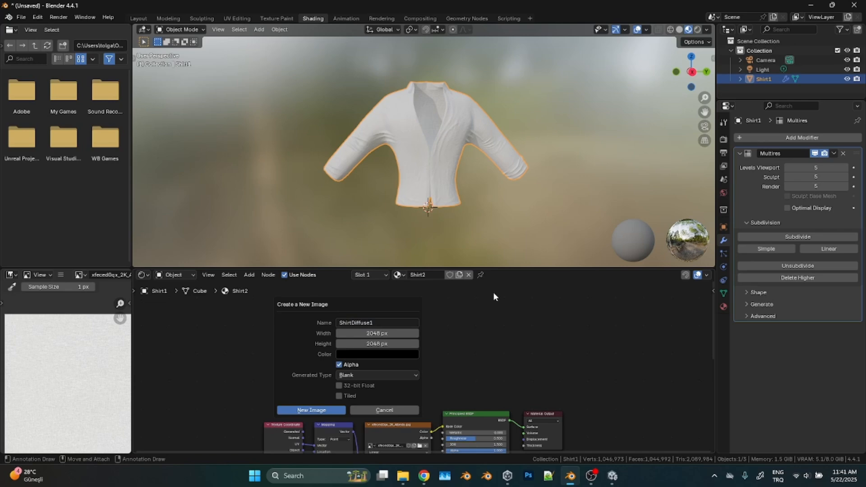
click(320, 411)
Duplicate the ShirtDiffuse1 texture node beside the original and rename the copy's image ShirtNormal1.
key(shift+d)
click(435, 303)
click(435, 321)
double_click(424, 321)
key(Right)
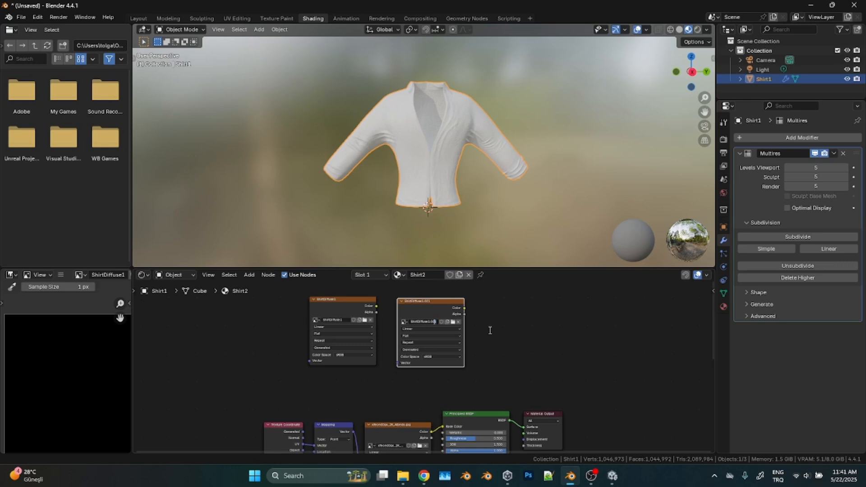
text(Normal1)
key(Return)
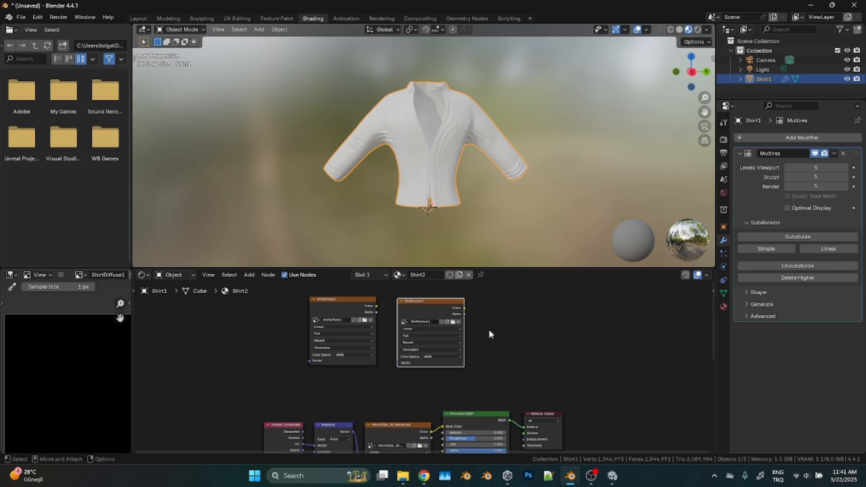
Make the ShirtDiffuse1 texture node the active node in the shirt material.
scroll(489, 329, up, 2)
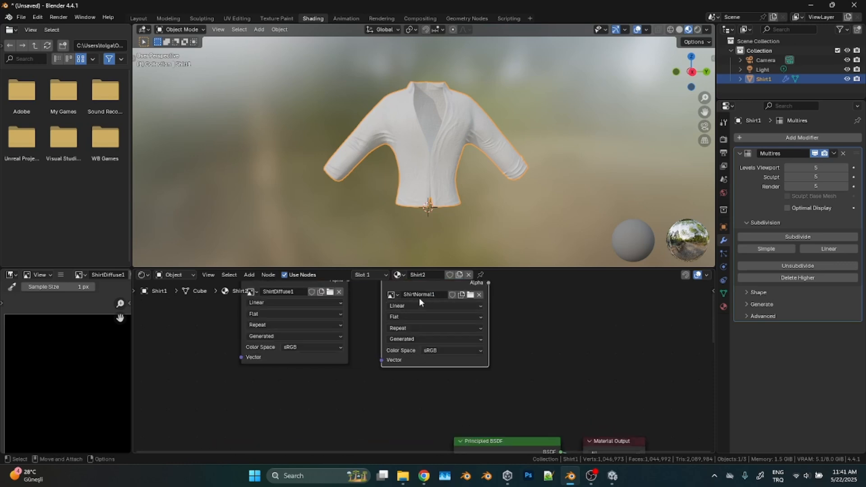
middle_drag(362, 348, 350, 404)
click(272, 314)
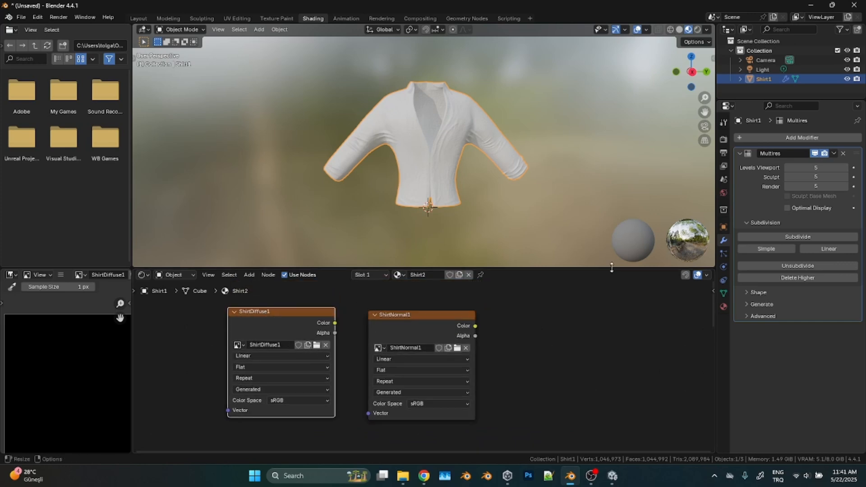
Review the scene's render settings for baking: render engine, compute device, maximum samples and denoising.
click(723, 140)
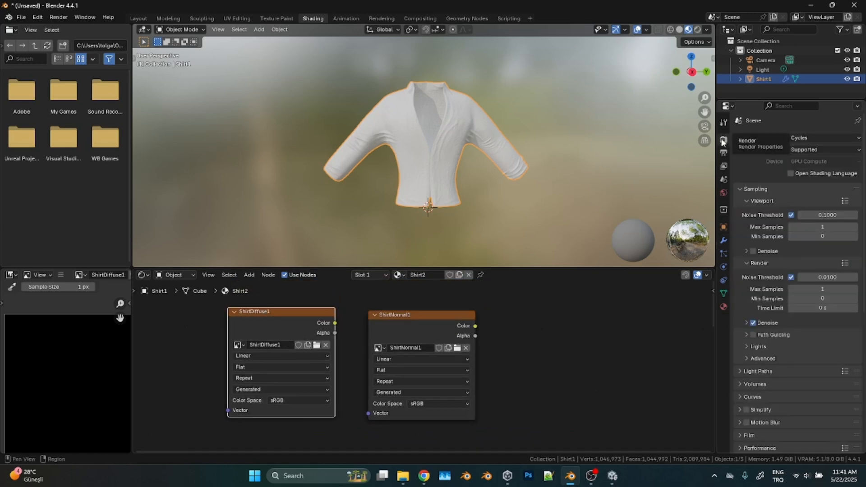
click(804, 137)
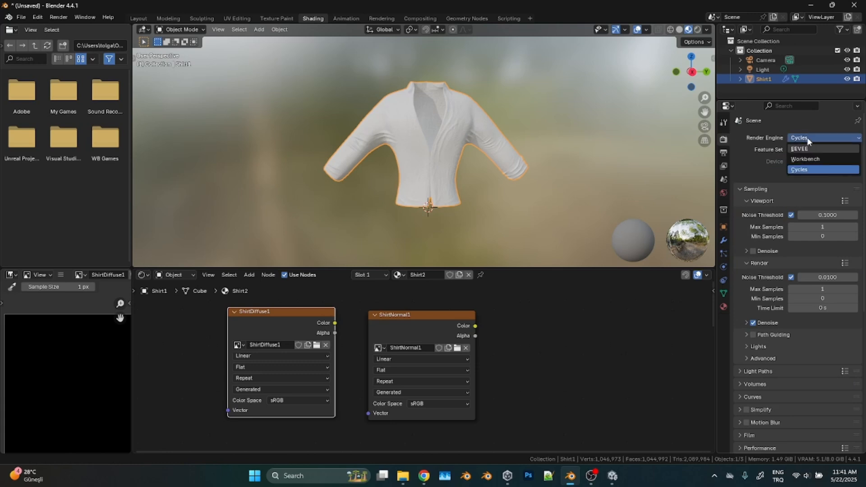
click(807, 138)
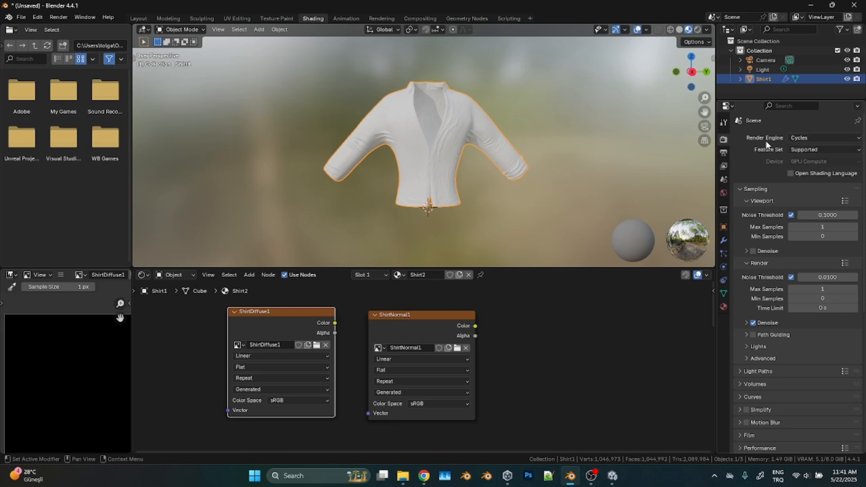
click(800, 161)
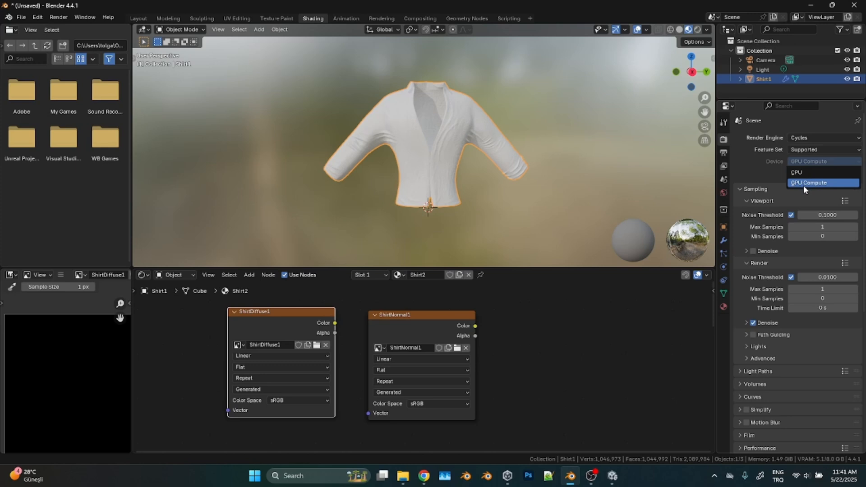
click(763, 168)
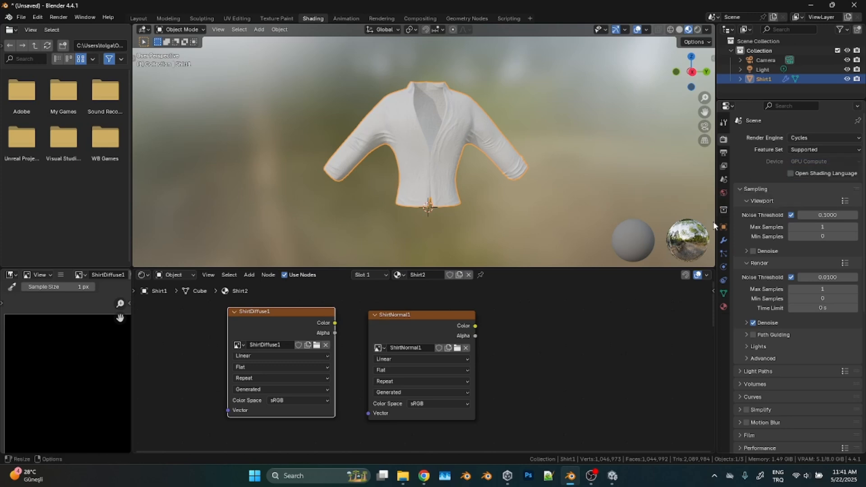
click(808, 224)
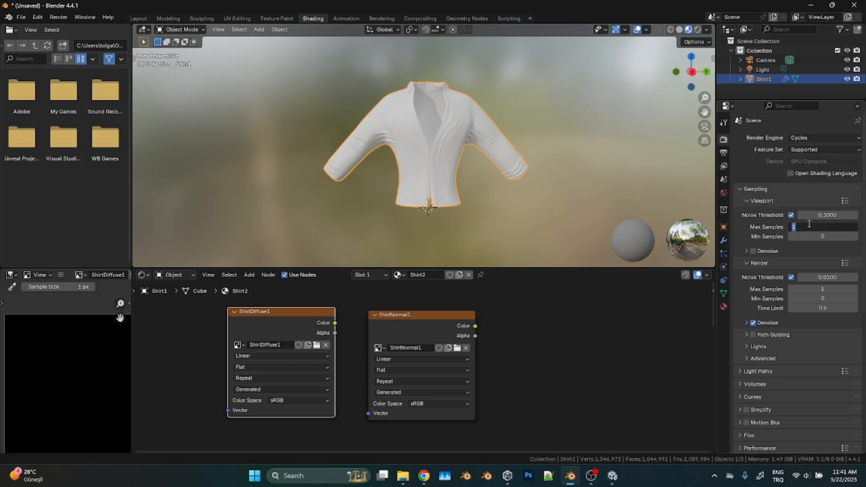
key(Return)
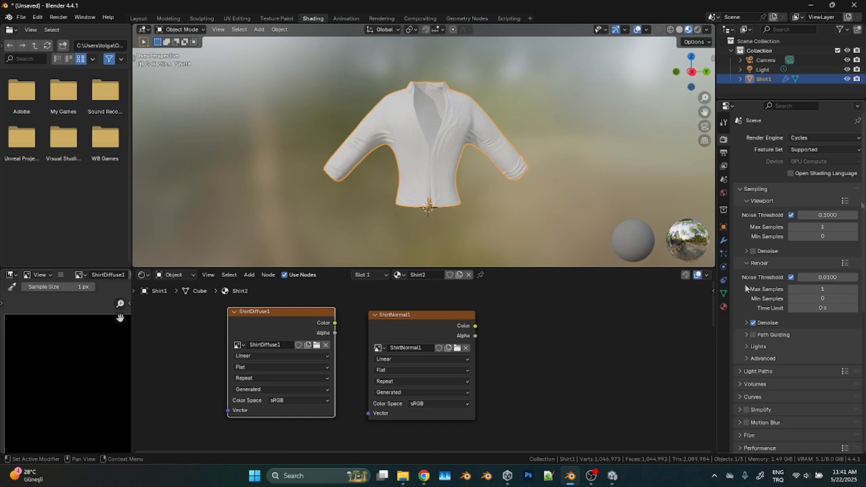
click(746, 323)
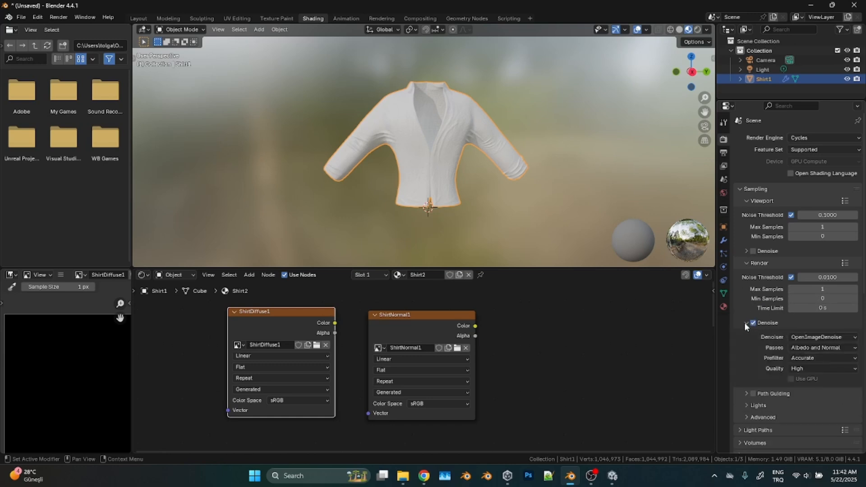
click(746, 322)
Set the bake type to Diffuse and bake the shirt into the ShirtDiffuse1 image.
scroll(797, 287, down, 5)
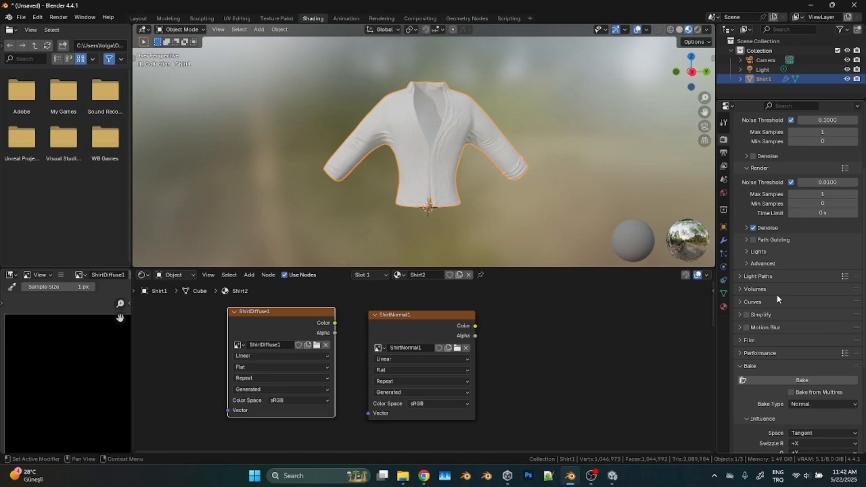
scroll(776, 296, down, 4)
click(809, 328)
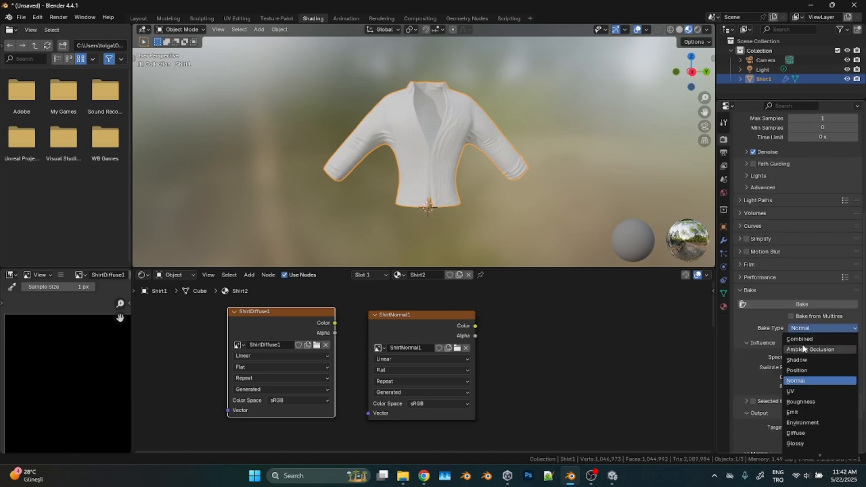
click(812, 433)
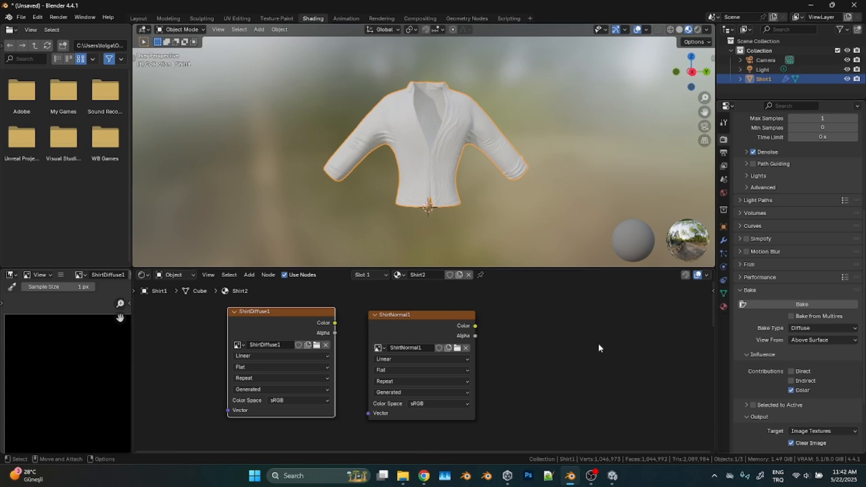
click(823, 306)
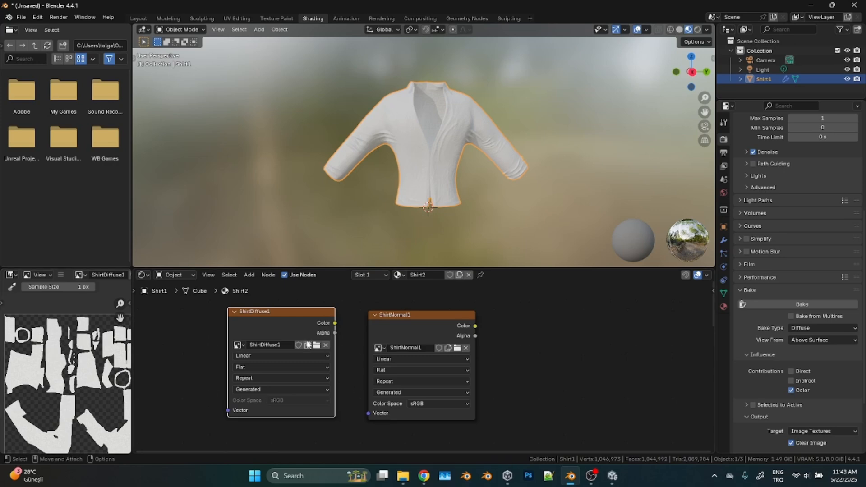
Save the baked diffuse image as ShirtDiffuse1.png in the Shirt1Detailed folder.
click(60, 275)
mouse_move(75, 296)
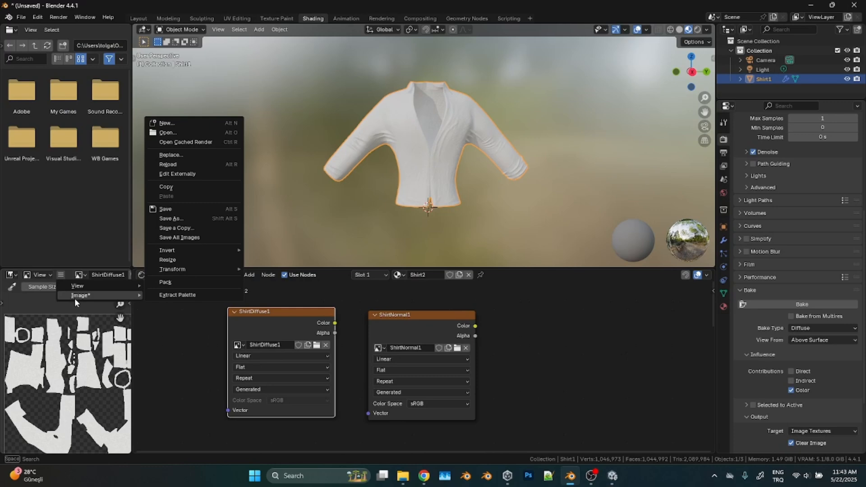
click(174, 219)
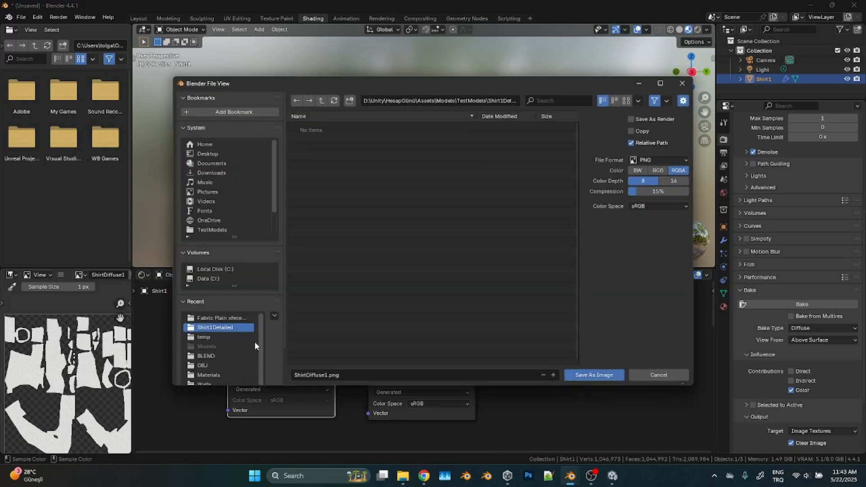
click(352, 375)
click(442, 101)
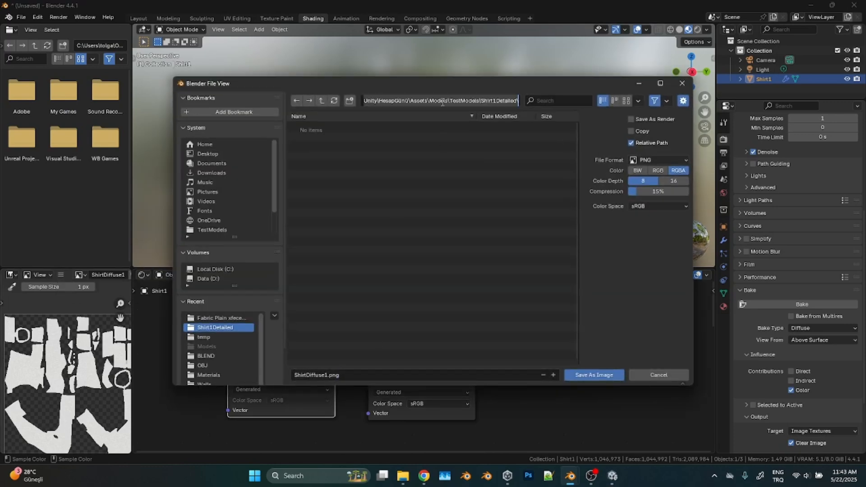
key(End)
key(Return)
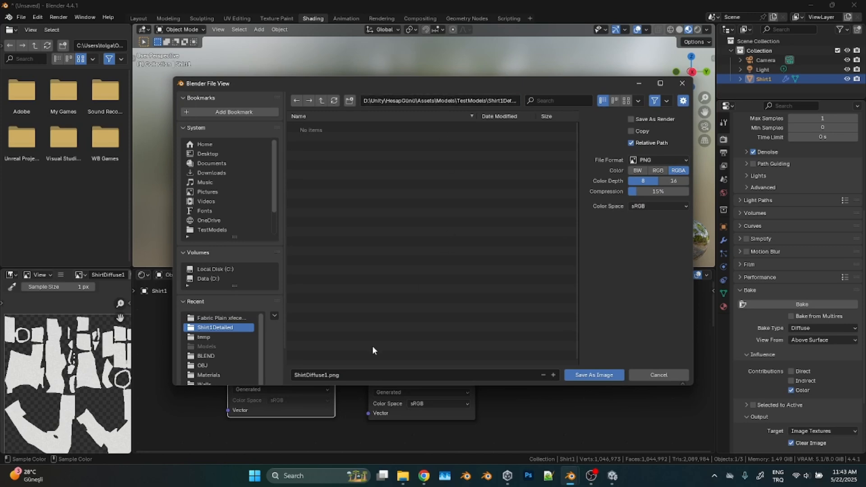
click(623, 378)
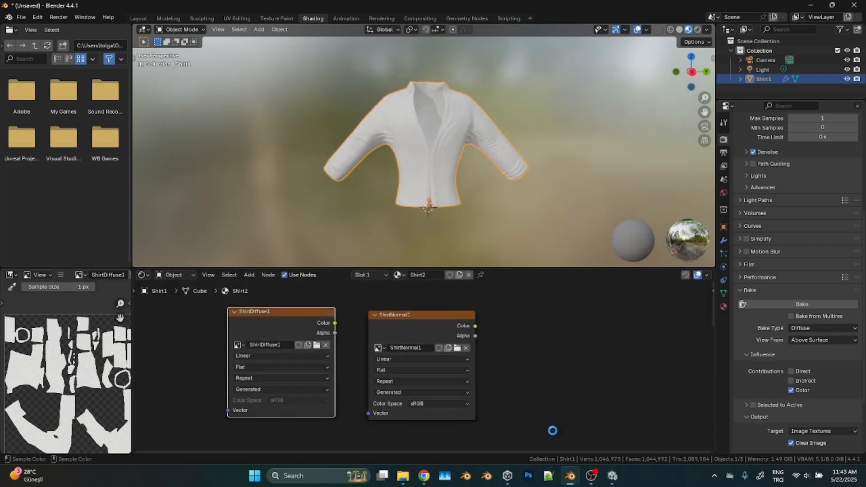
Make the ShirtNormal1 texture node active and bake the shirt into it with the bake type Normal.
click(413, 316)
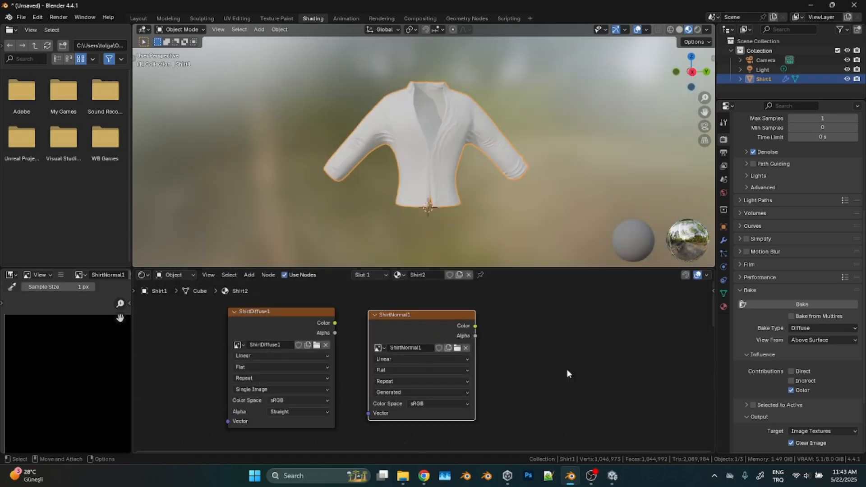
click(802, 328)
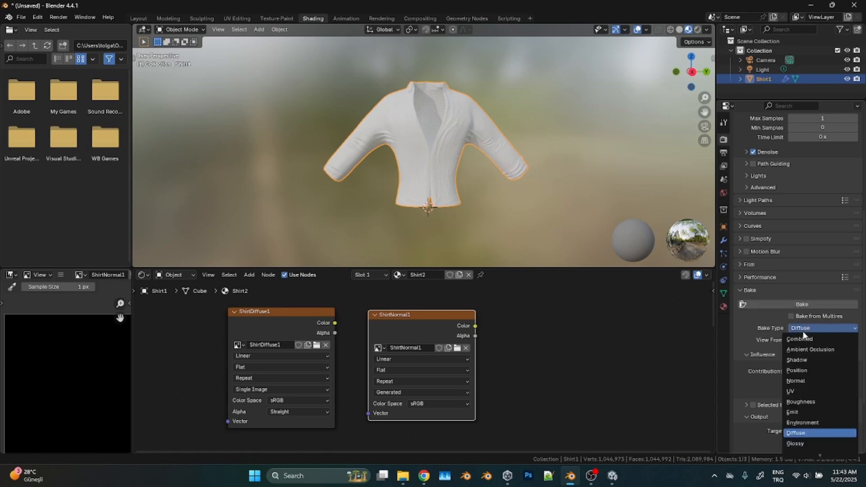
click(797, 381)
click(805, 302)
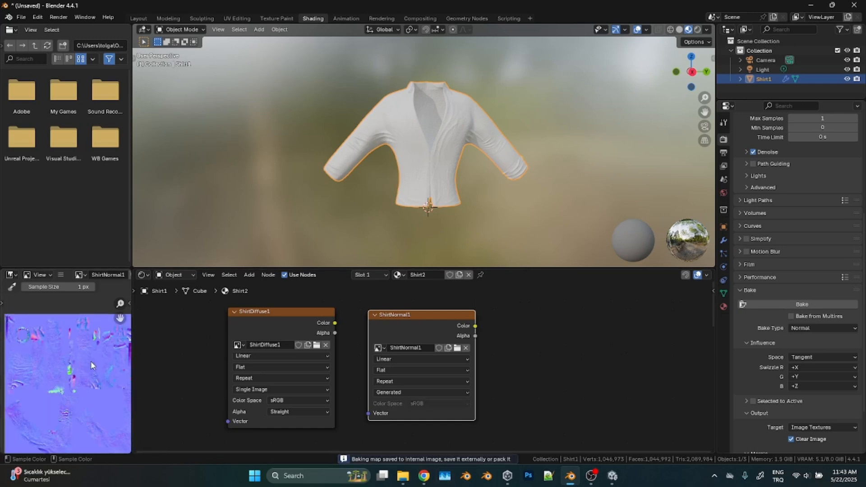
Save the baked normal map as ShirtNormal1.png in the Shirt1Detailed folder.
click(60, 276)
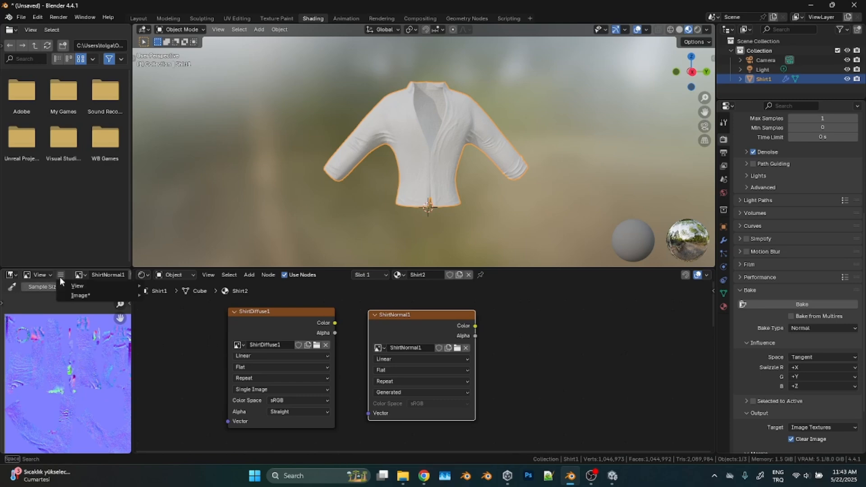
mouse_move(81, 295)
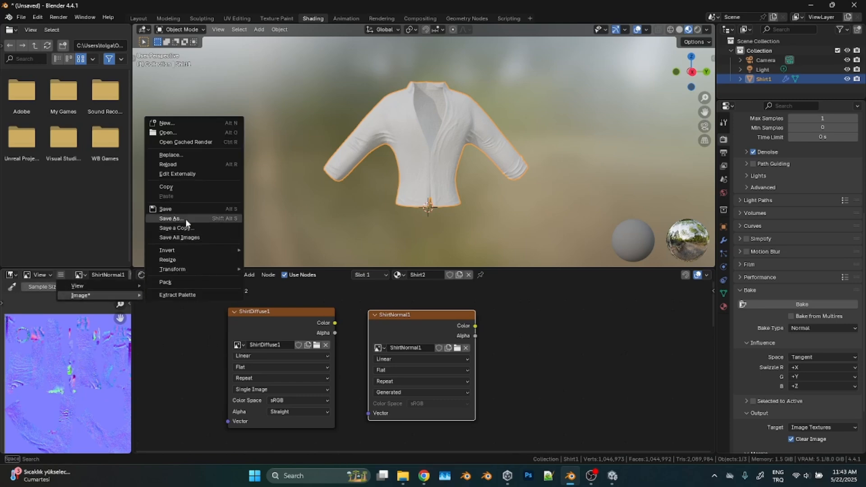
click(171, 218)
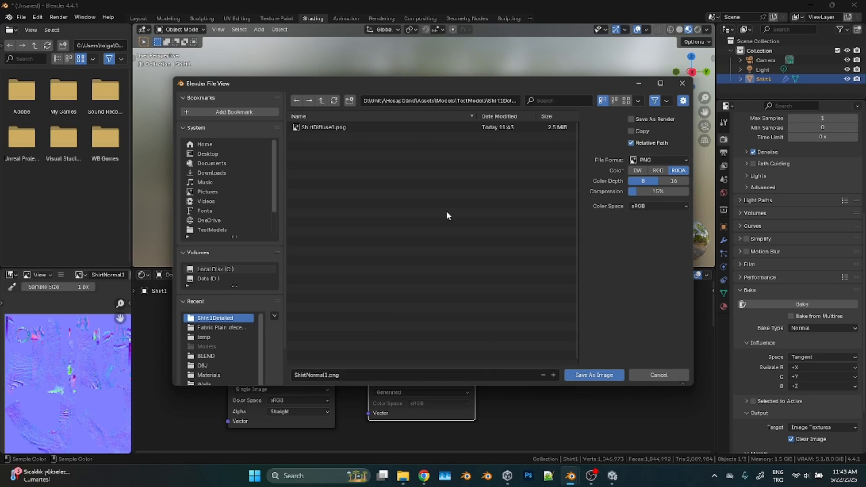
click(609, 376)
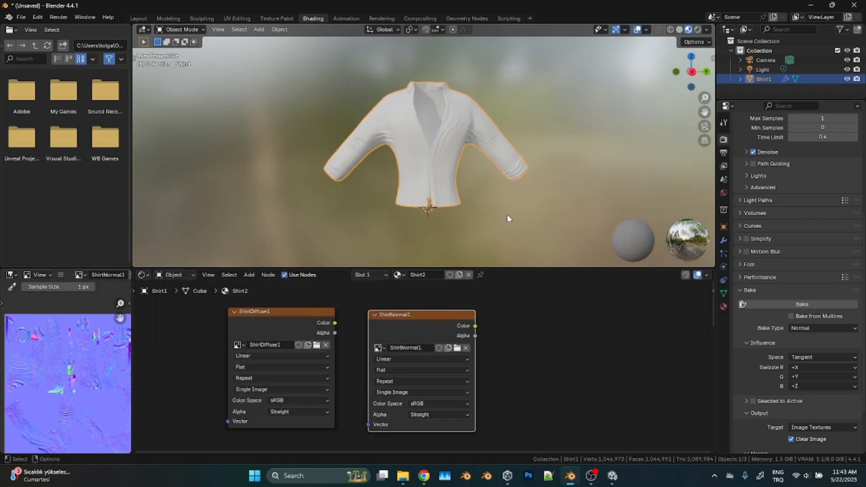
Switch to the Layout workspace and add a Decimate modifier to the high-poly shirt.
click(139, 18)
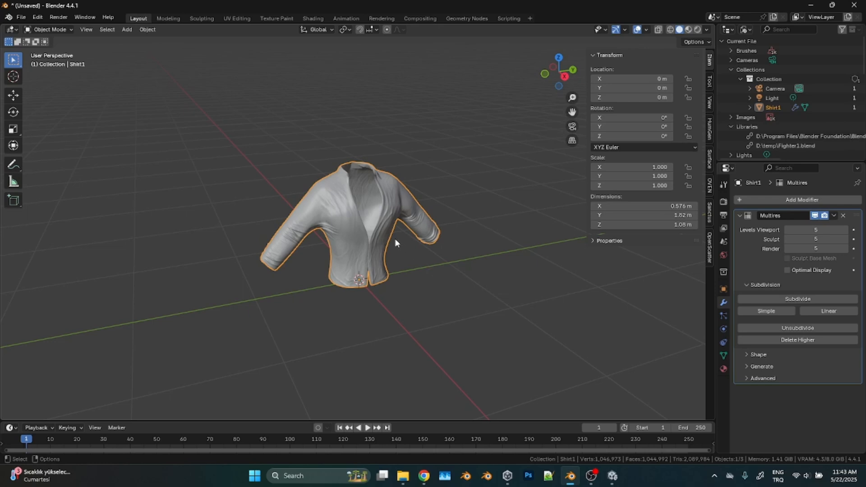
scroll(395, 236, up, 1)
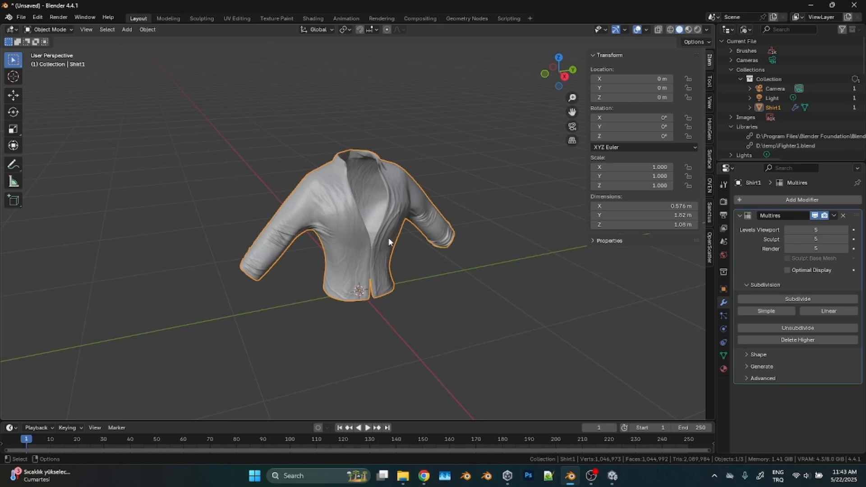
scroll(379, 225, up, 1)
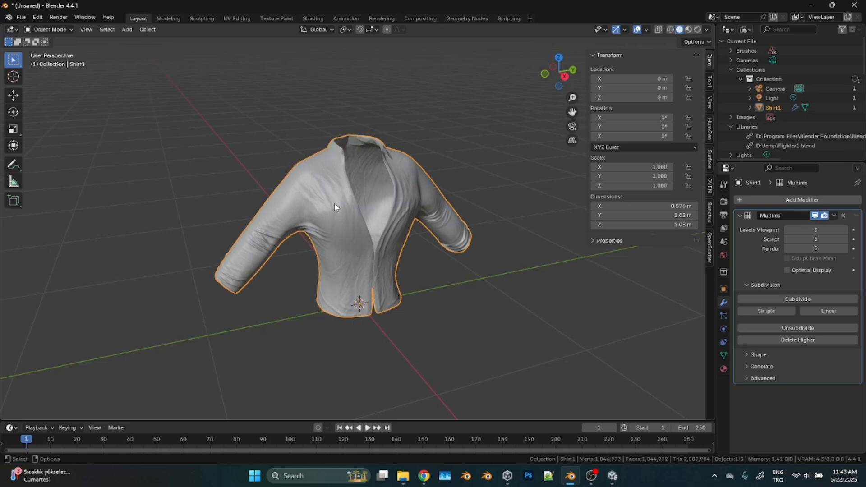
middle_drag(340, 170, 475, 282)
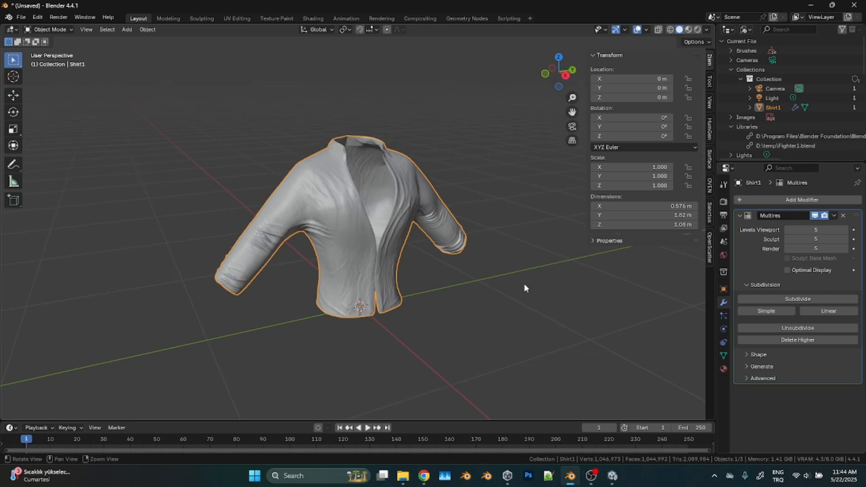
click(816, 201)
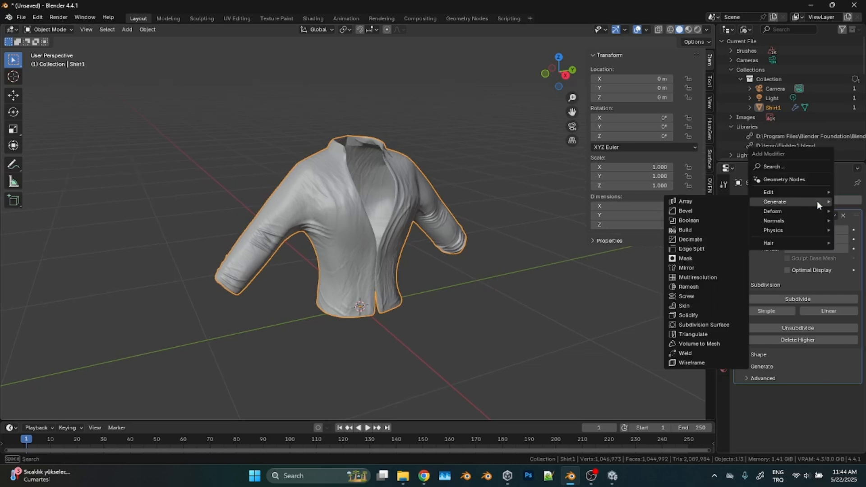
click(711, 239)
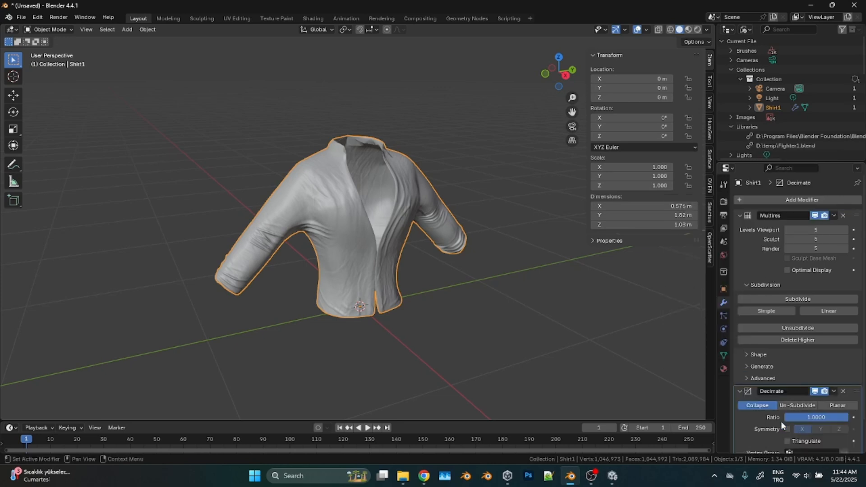
Set the Decimate modifier's collapse ratio to 0.03 and inspect the shirt's shape.
scroll(793, 368, down, 2)
click(822, 384)
text(0.03)
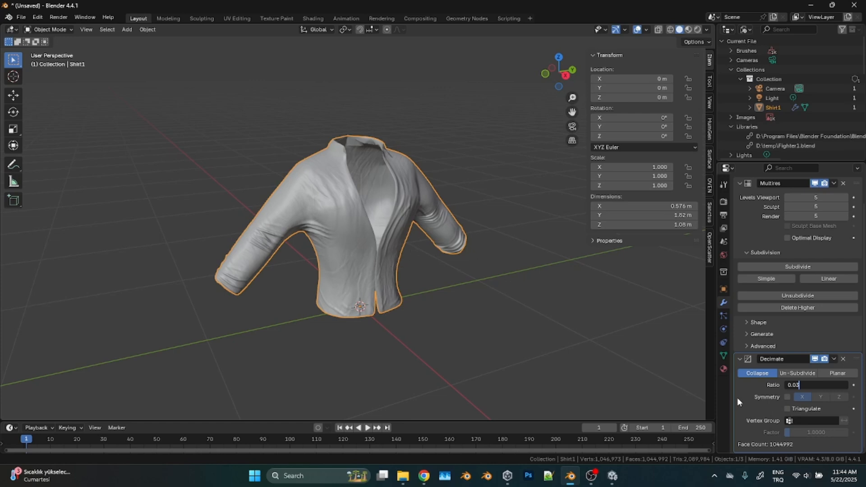
key(Return)
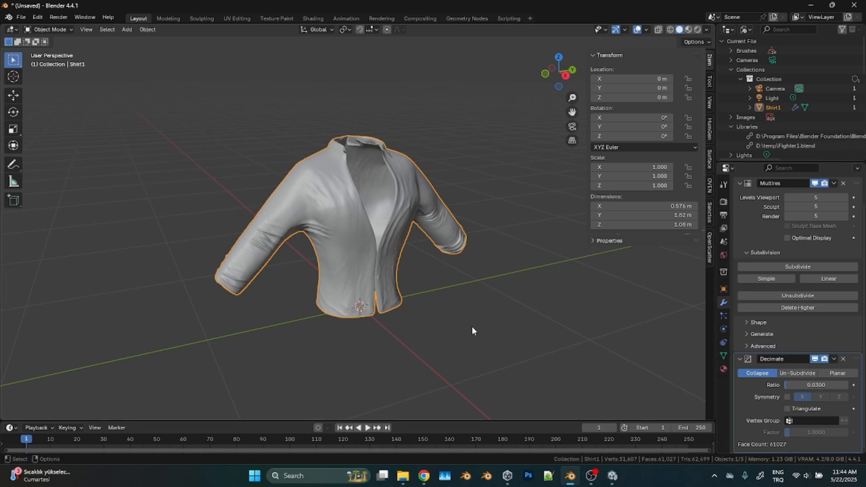
middle_drag(397, 266, 365, 250)
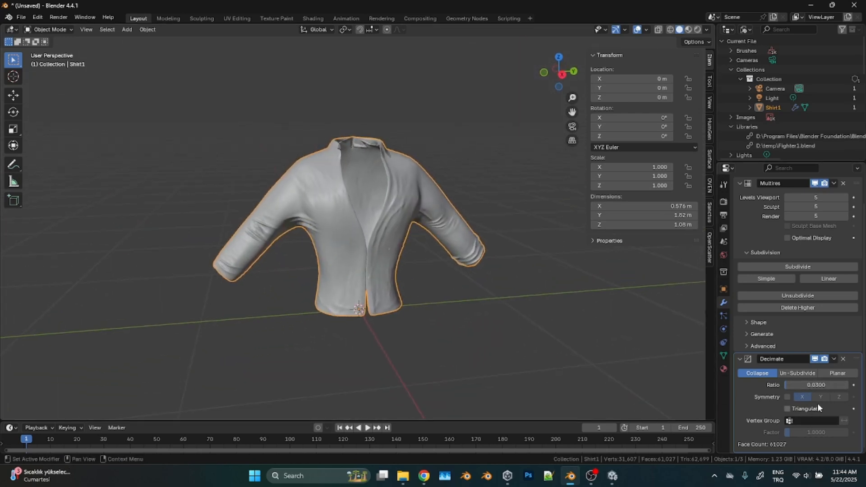
Set the Decimate modifier's collapse ratio to 0.001 and check the reduced shirt's shape.
double_click(811, 385)
text(0.001)
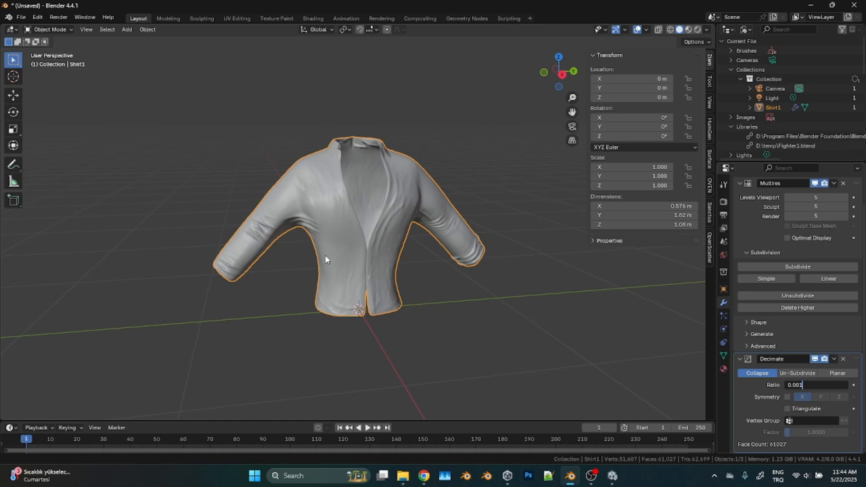
key(Return)
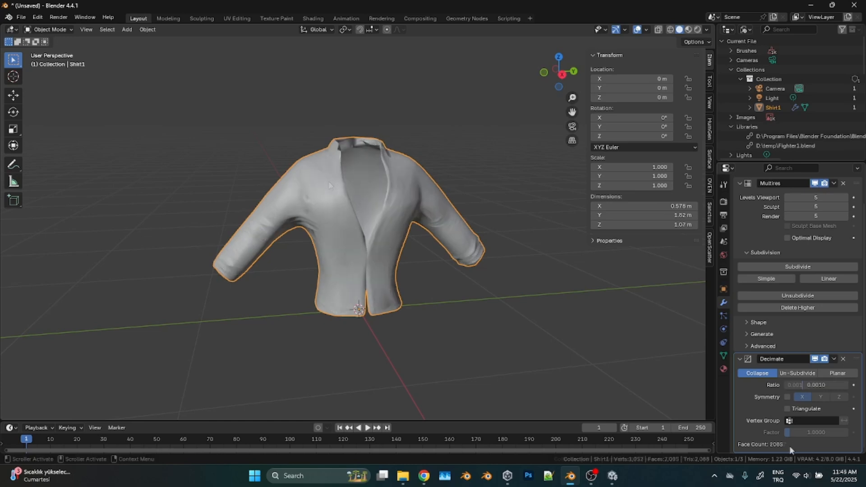
middle_drag(337, 260, 358, 239)
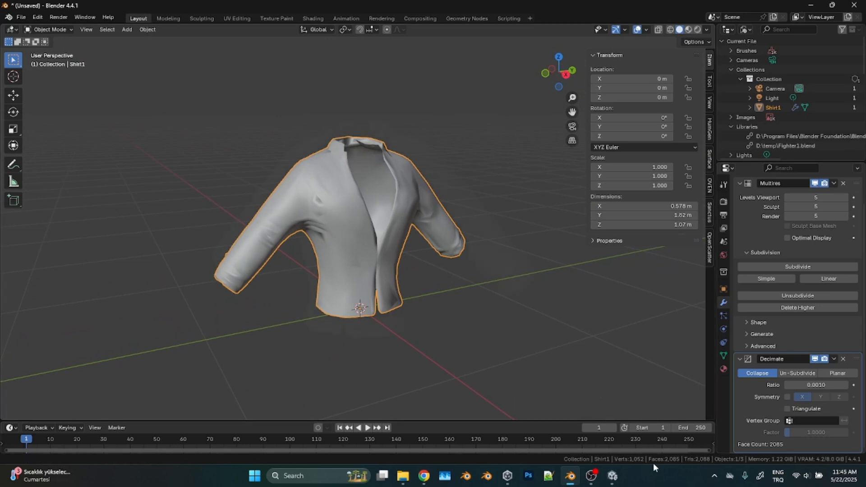
Export the decimated shirt as Shirt1Detailed.fbx into the Shirt1Detailed folder.
click(21, 17)
mouse_move(55, 161)
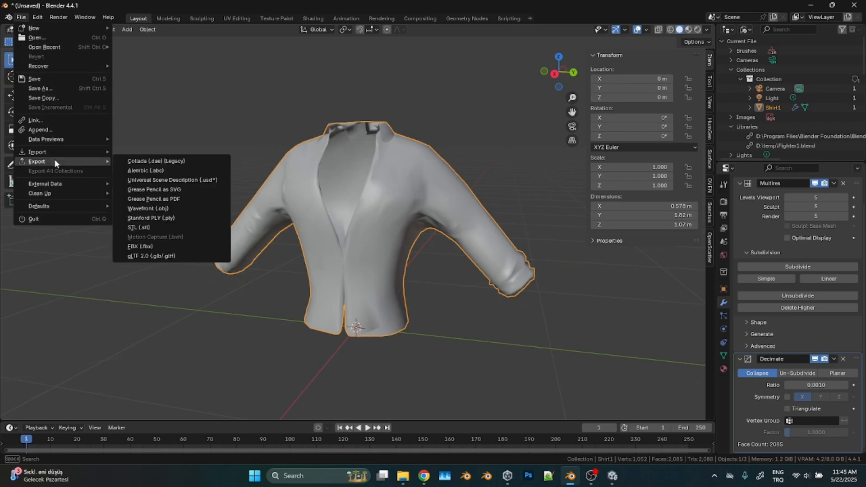
click(179, 247)
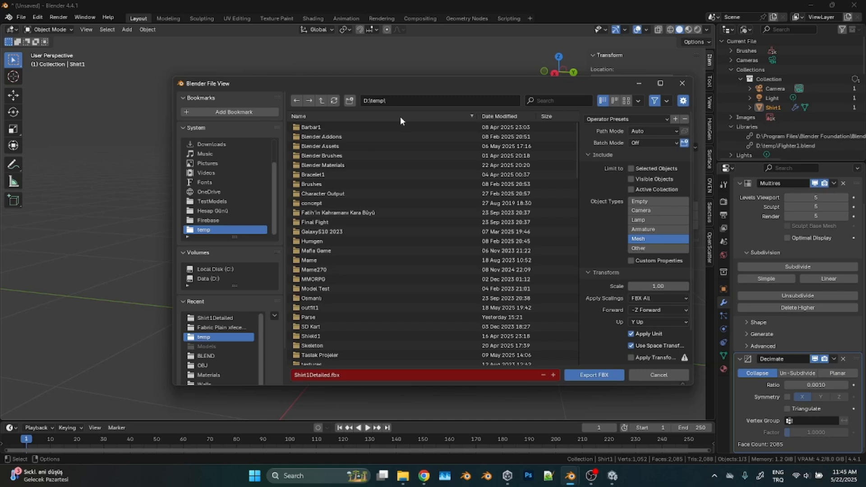
click(219, 317)
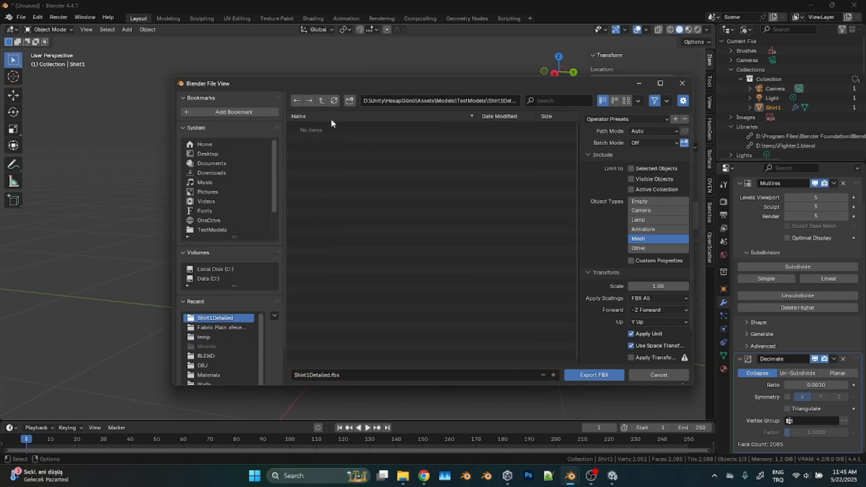
click(613, 375)
middle_drag(487, 272, 444, 338)
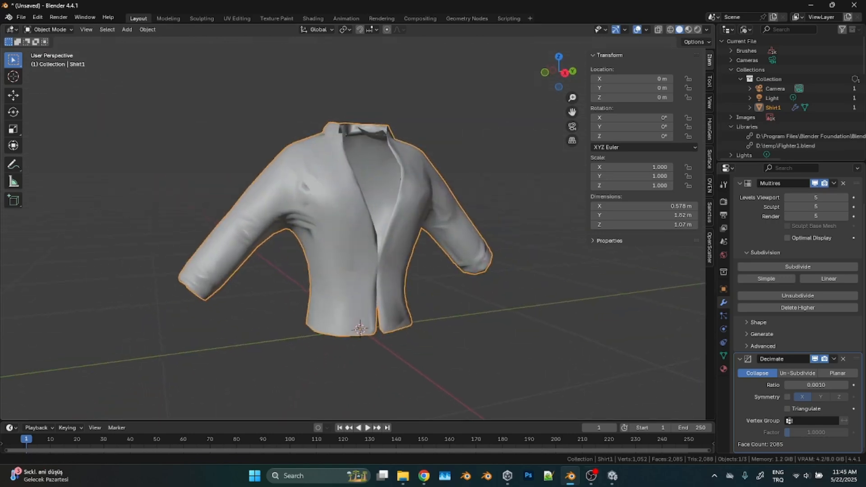
Switch to Unity and place the Shirt1Detailed model on the cobblestone ground of the scene.
click(618, 477)
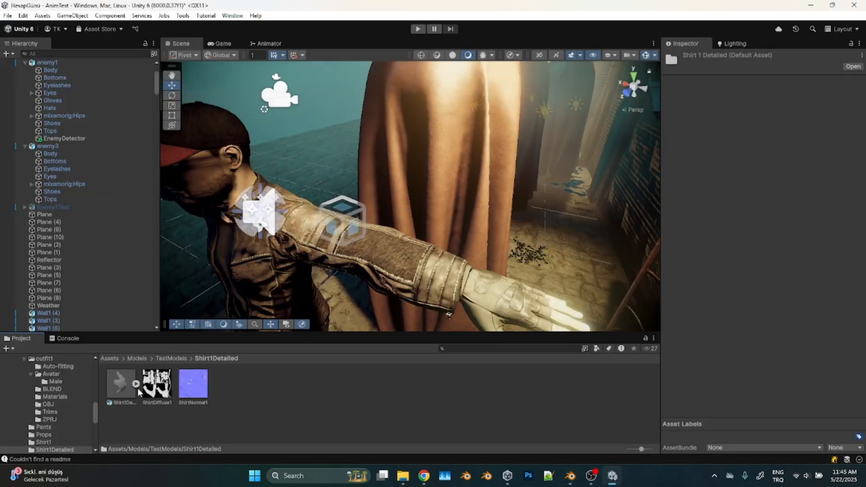
scroll(291, 246, down, 10)
alt+drag(299, 239, 479, 254)
middle_drag(480, 254, 361, 219)
scroll(365, 223, down, 4)
middle_drag(484, 242, 463, 189)
drag(120, 385, 505, 279)
Rotate the placed shirt about its vertical axis to about -116.5 degrees and frame it from the front.
key(e)
drag(507, 309, 795, 315)
alt+drag(507, 295, 417, 316)
key(w)
key(e)
key(f)
alt+drag(483, 265, 397, 226)
scroll(421, 241, up, 4)
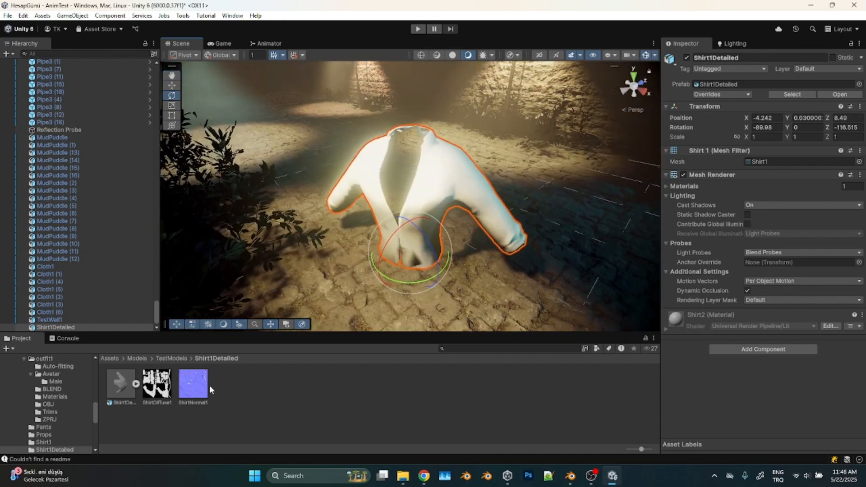
Create a new material named Shirt1Detail in the Shirt1Detailed folder.
click(273, 393)
right_click(273, 392)
mouse_move(347, 121)
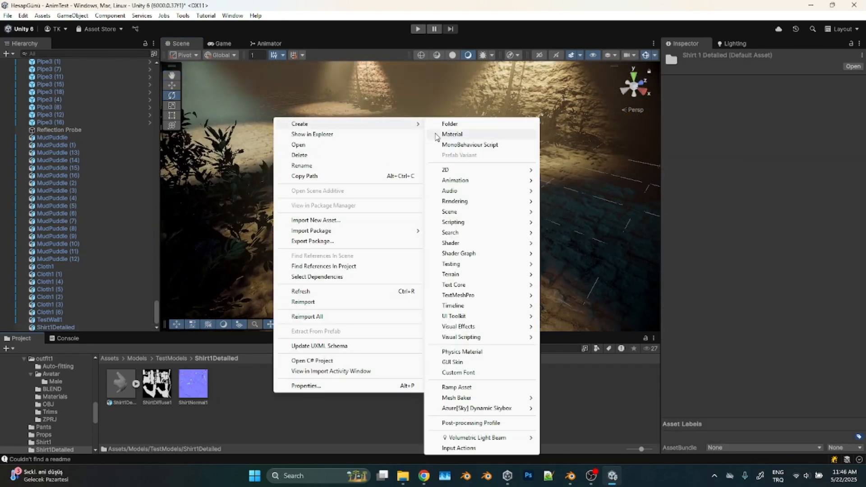
click(457, 131)
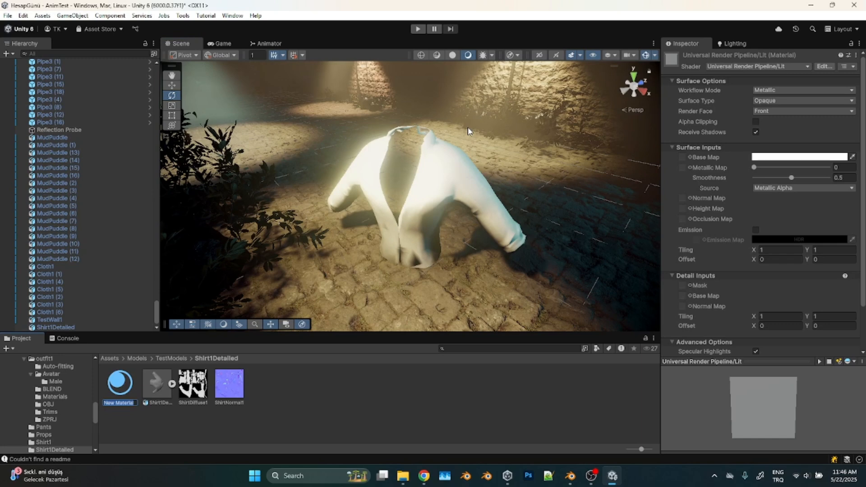
text(Shirt1Detail)
key(Return)
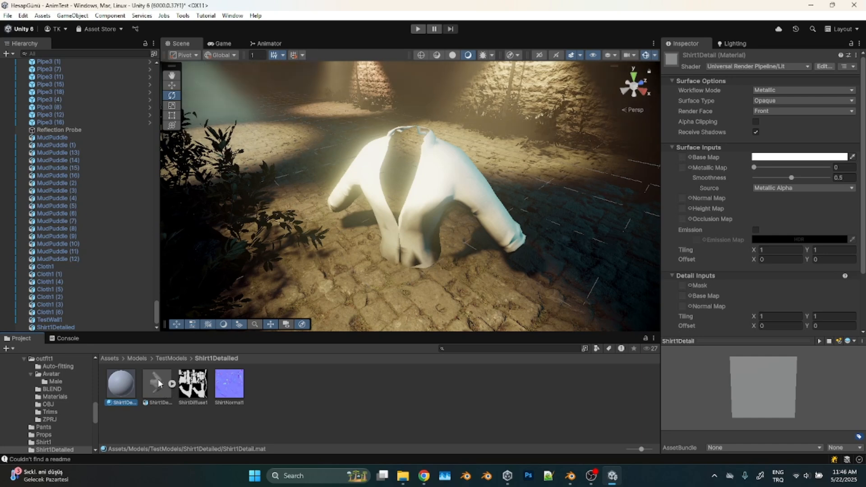
Assign the ShirtDiffuse1 texture as the Shirt1Detail material's base map and apply the material to the shirt.
drag(192, 387, 682, 157)
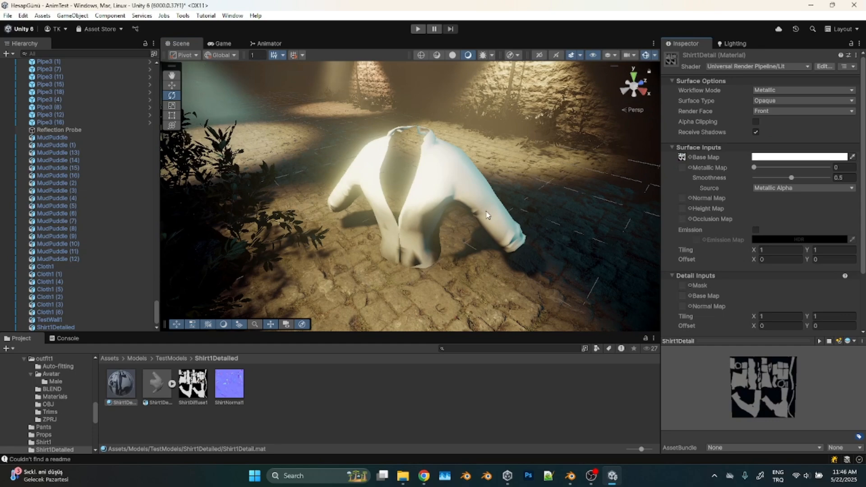
scroll(424, 233, up, 8)
alt+drag(453, 267, 454, 224)
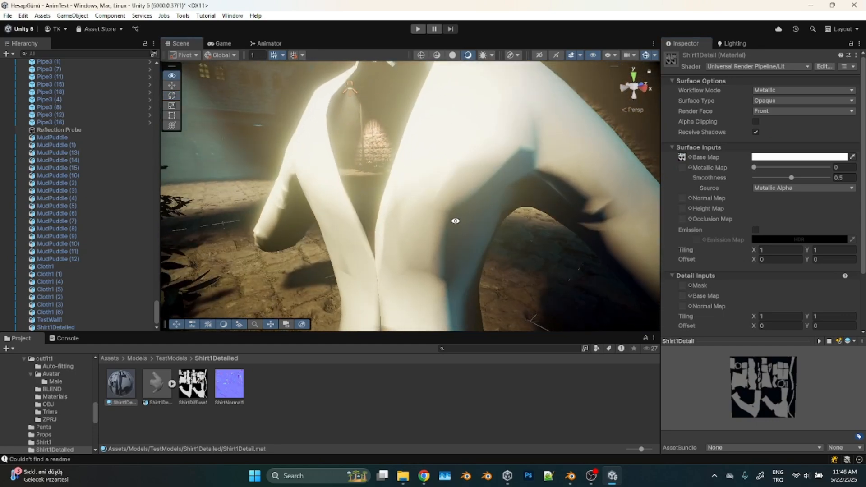
scroll(447, 253, up, 5)
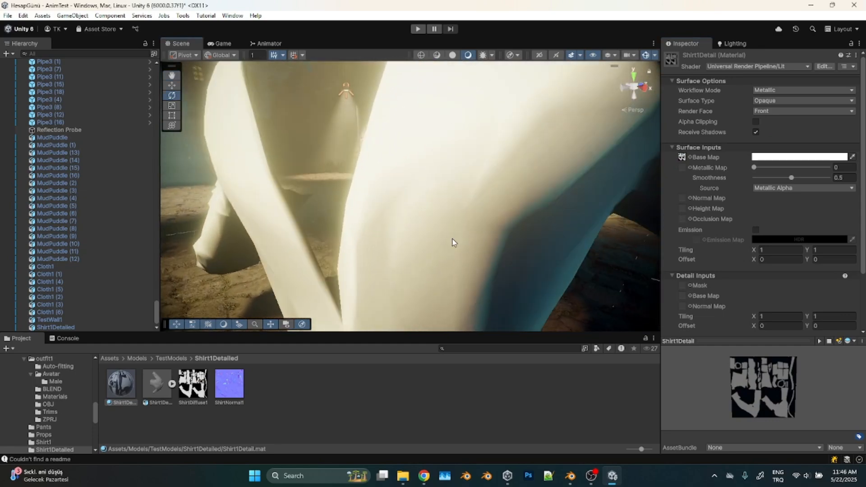
scroll(464, 228, down, 10)
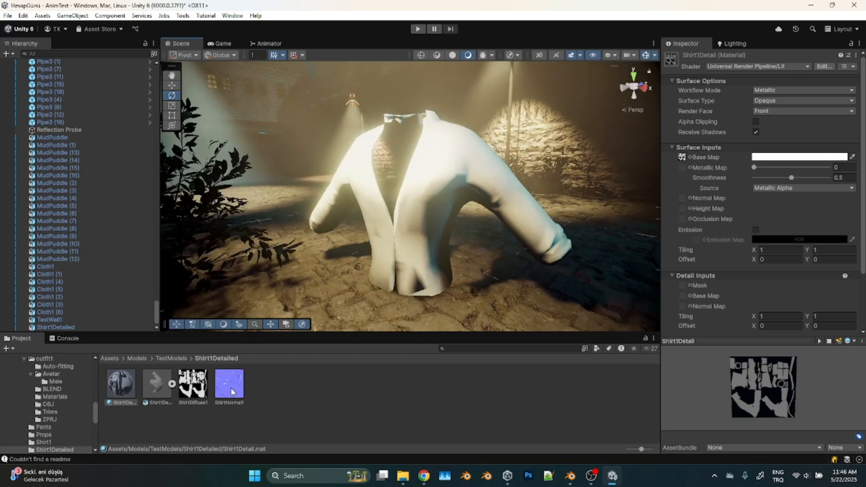
Undo the mistaken metallic map assignment and use the ShirtNormal1 texture as the material's normal map instead.
drag(231, 390, 681, 169)
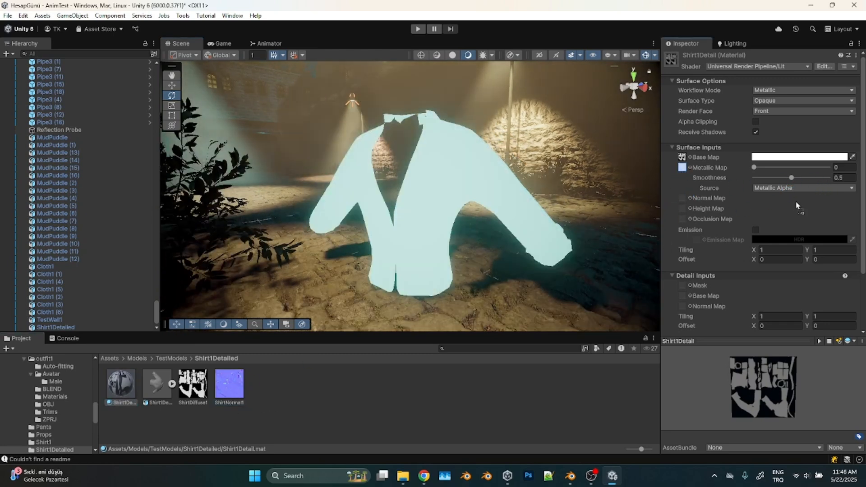
key(ctrl+z)
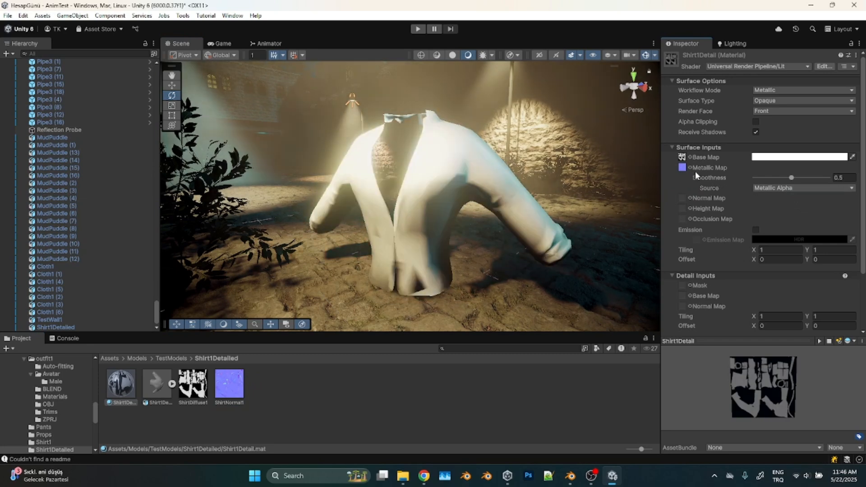
drag(222, 396, 682, 198)
click(839, 217)
Set the material's normal map strength to 0.5 and check the shirt from the front and back.
alt+drag(406, 217, 485, 225)
alt+drag(368, 251, 343, 249)
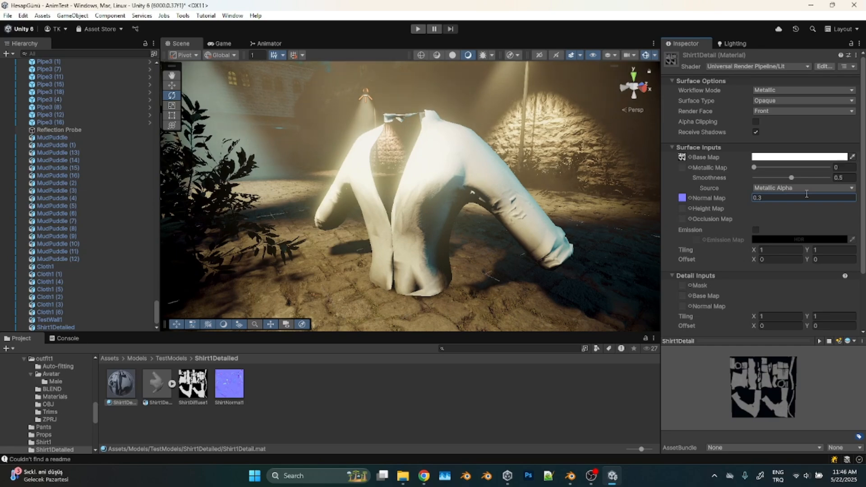
click(806, 194)
text(0.5)
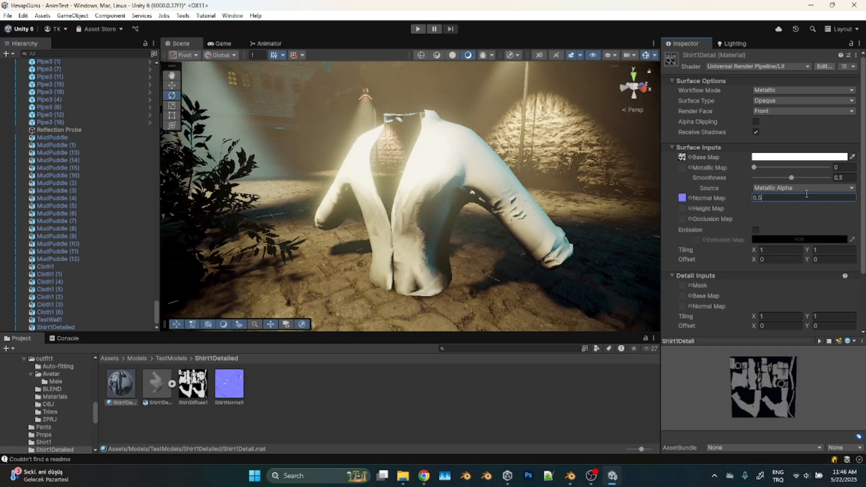
alt+drag(455, 190, 124, 238)
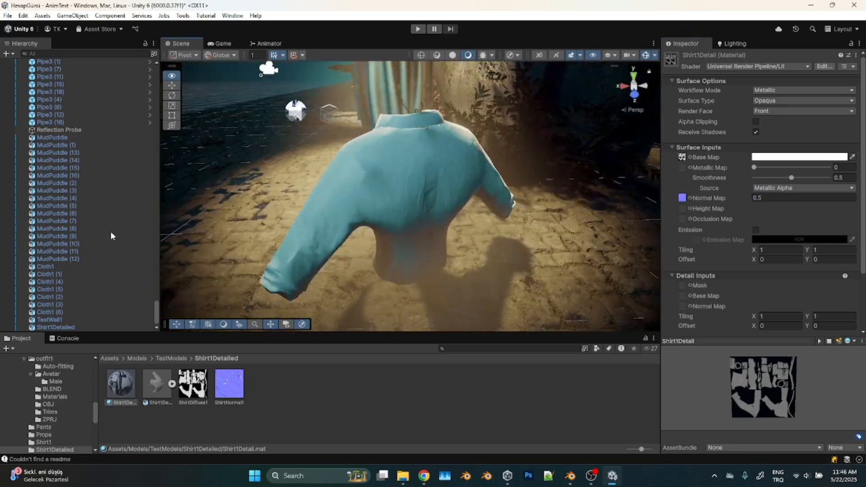
Move the shirt out of the lamplight onto the darker cobblestones and inspect its shading from several sides.
alt+drag(385, 217, 501, 187)
click(424, 249)
key(w)
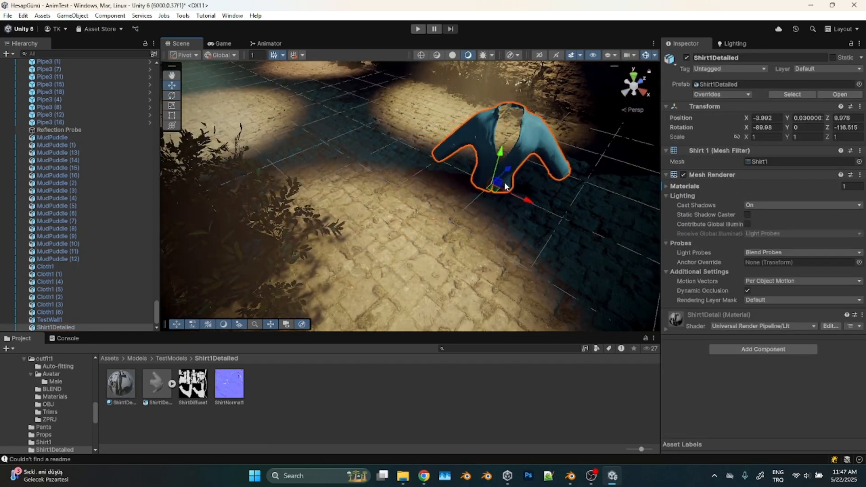
middle_drag(513, 171, 426, 220)
scroll(440, 225, up, 5)
alt+drag(440, 224, 431, 137)
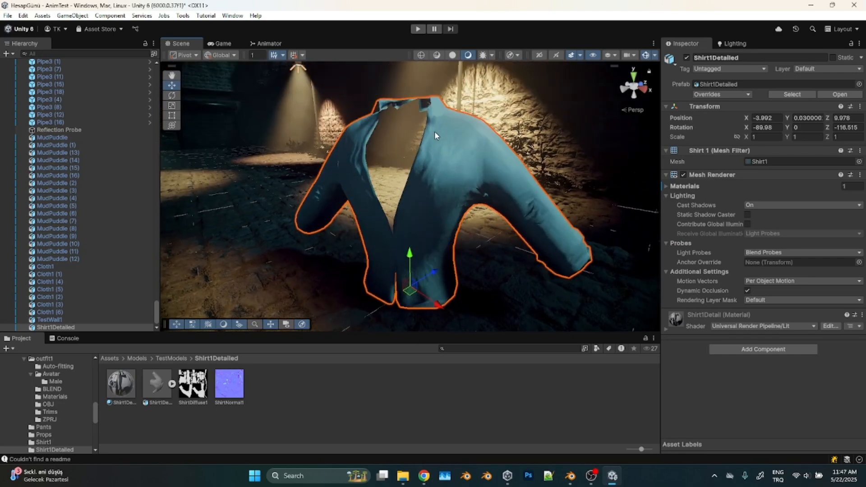
alt+drag(463, 190, 655, 187)
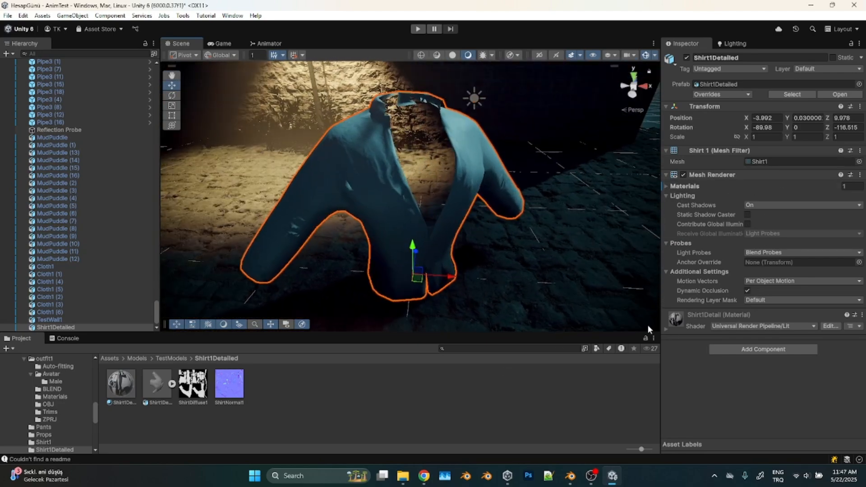
Set the Shirt1Detail material's normal map strength to 0.67 and view the shirt from the front.
click(665, 328)
scroll(766, 389, down, 4)
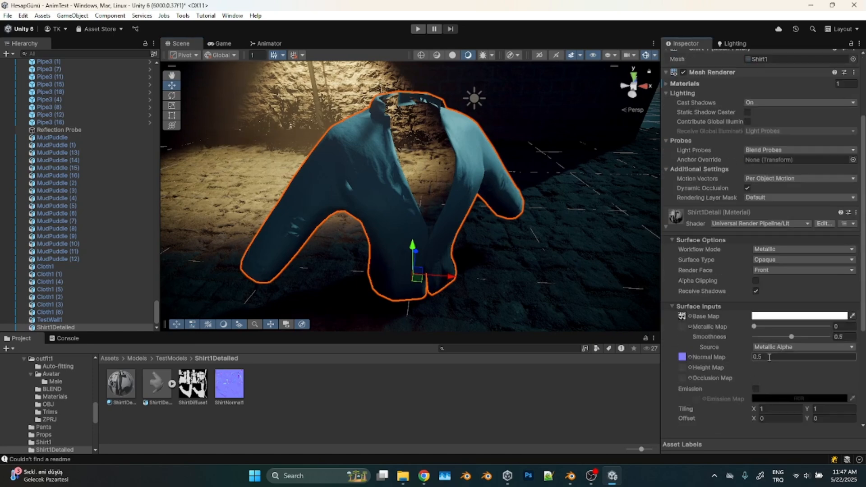
text(0.67)
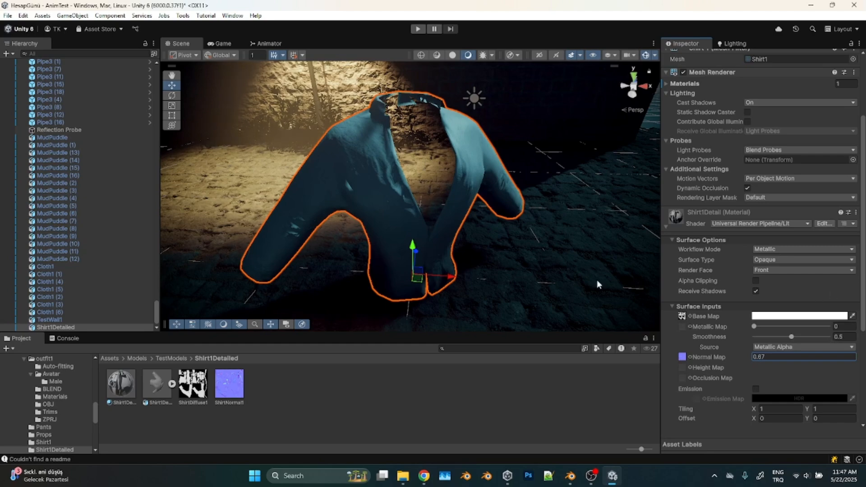
alt+drag(595, 286, 464, 164)
Try the Shirt1Detail material with its render face set to Both.
click(776, 271)
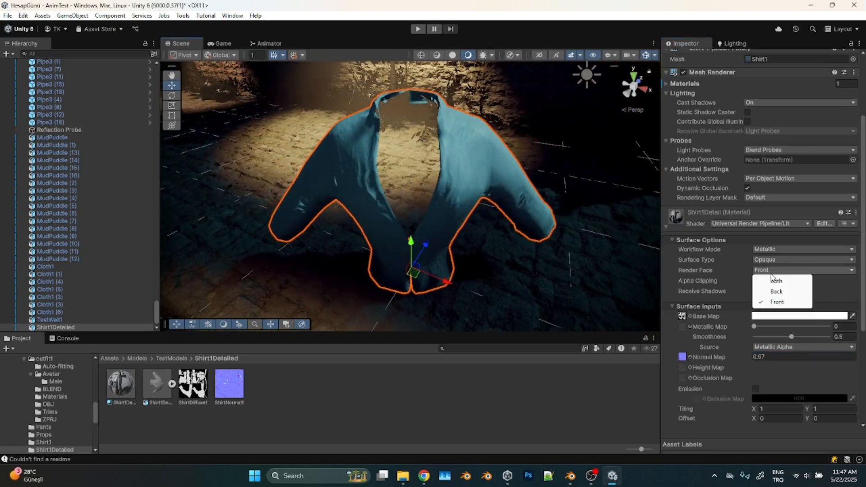
click(775, 281)
alt+drag(464, 199, 409, 155)
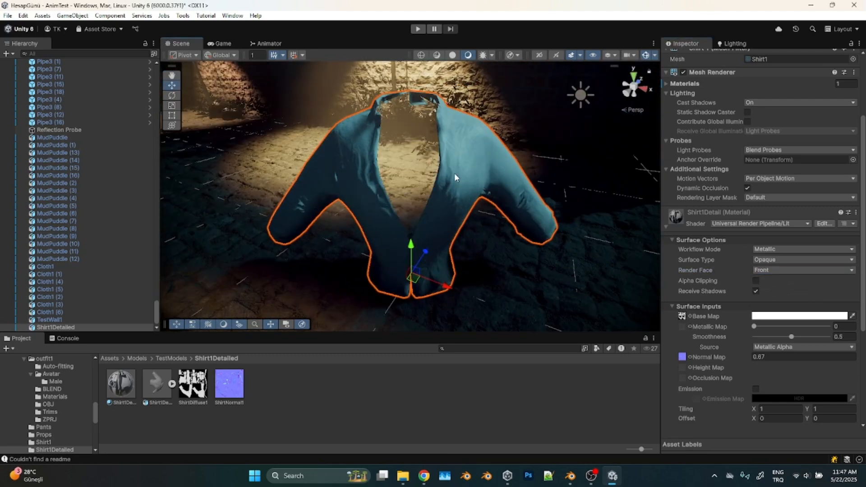
alt+drag(472, 180, 366, 187)
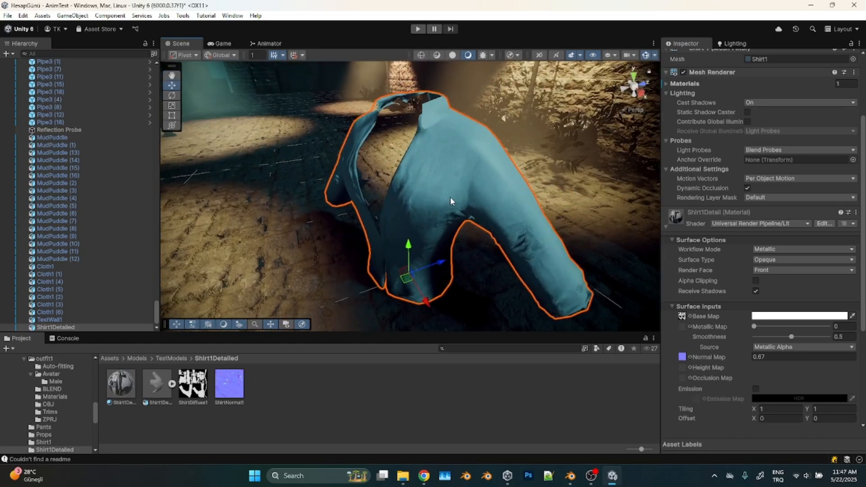
Move the shirt to the edge of the lamplight on the cobblestones and inspect its back.
alt+drag(448, 220, 512, 207)
scroll(453, 187, up, 4)
scroll(512, 207, down, 6)
alt+drag(404, 237, 240, 250)
key(e)
key(w)
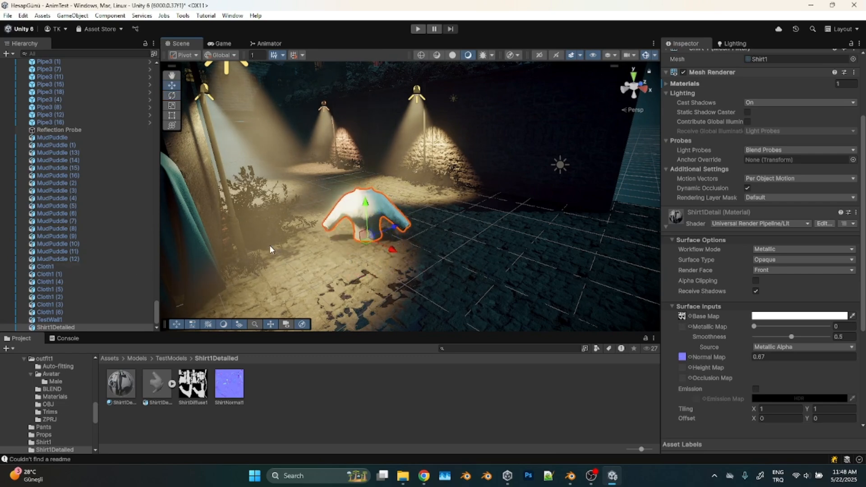
drag(364, 236, 424, 228)
scroll(405, 271, up, 3)
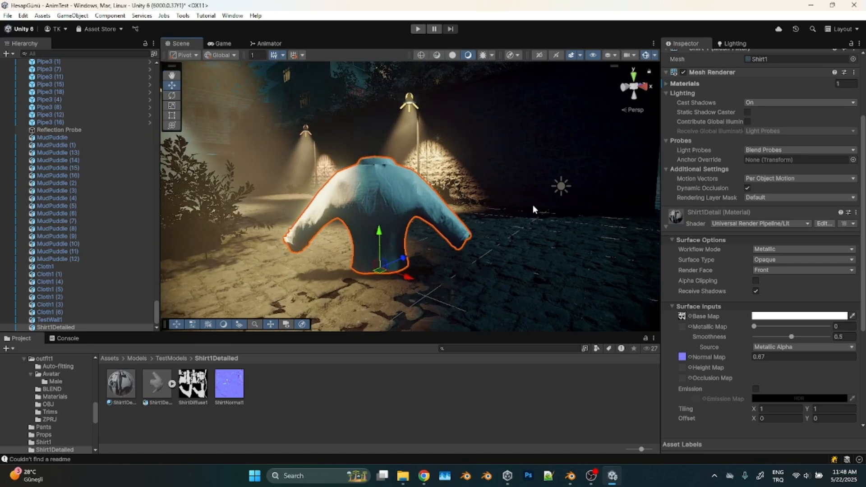